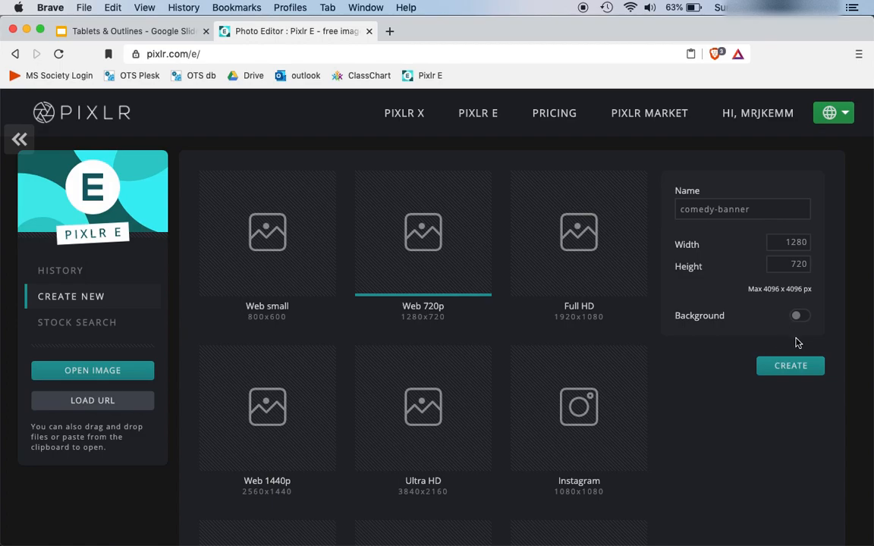
- Create the 1280 x 720 comedy-banner image with its background enabled and set to black (#000000)
{"action": "left_click", "coordinate": [797, 318]}
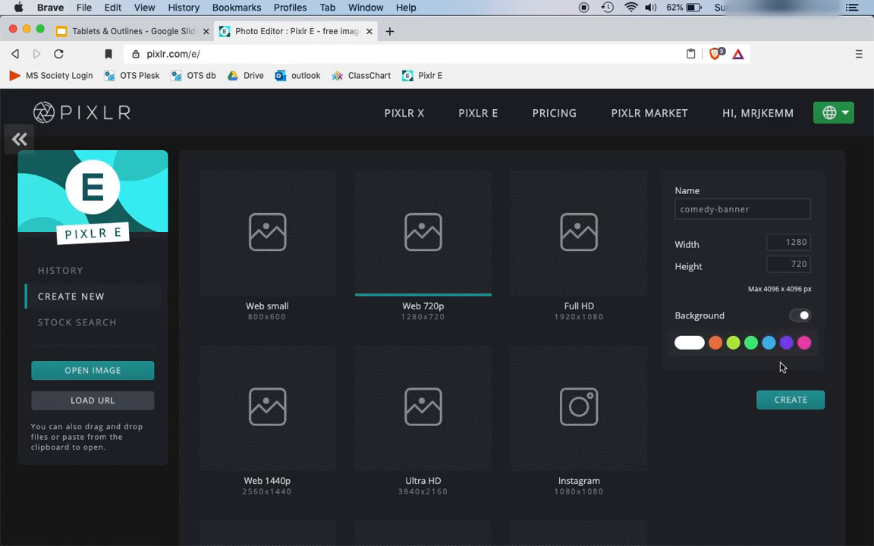
{"action": "left_click", "coordinate": [696, 345]}
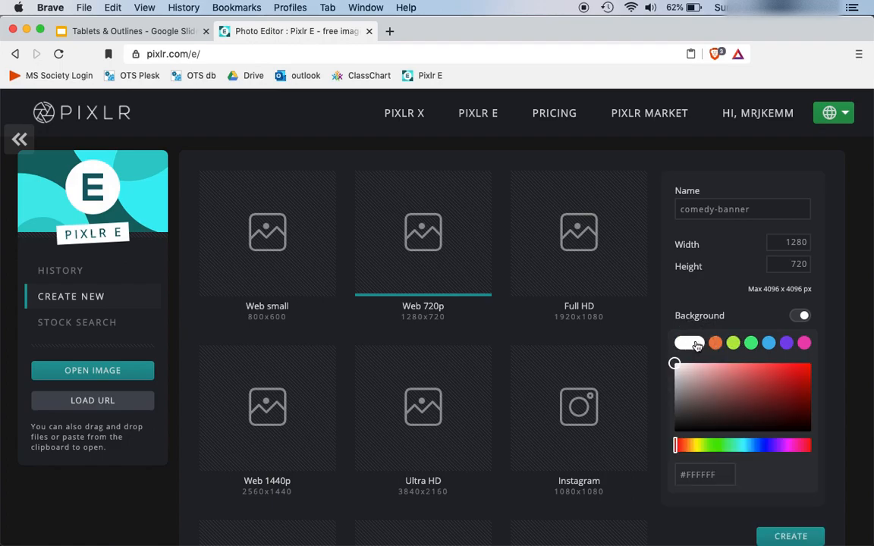
{"action": "left_click_drag", "start_coordinate": [726, 371], "coordinate": [825, 449]}
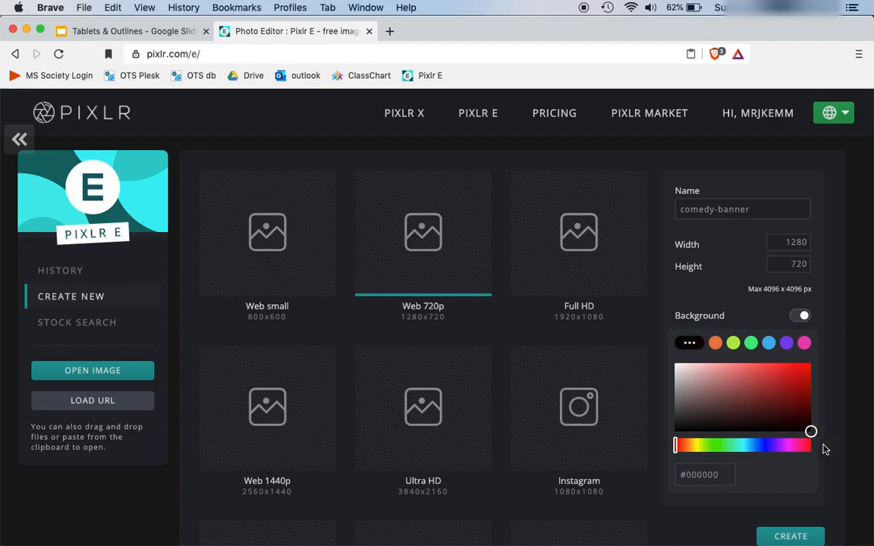
{"action": "left_click", "coordinate": [802, 537]}
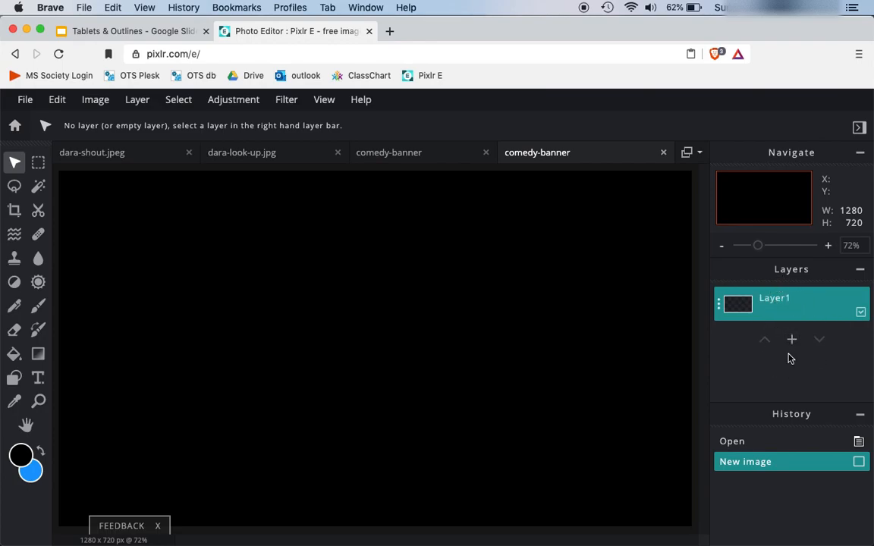
- Collapse the Navigate and History sections and close the older duplicate comedy-banner document
{"action": "left_click", "coordinate": [859, 153]}
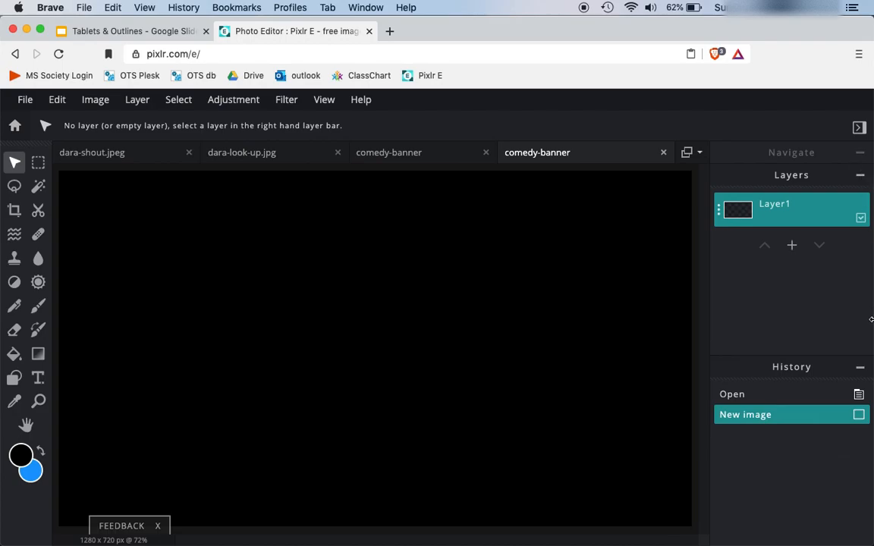
{"action": "left_click", "coordinate": [861, 367]}
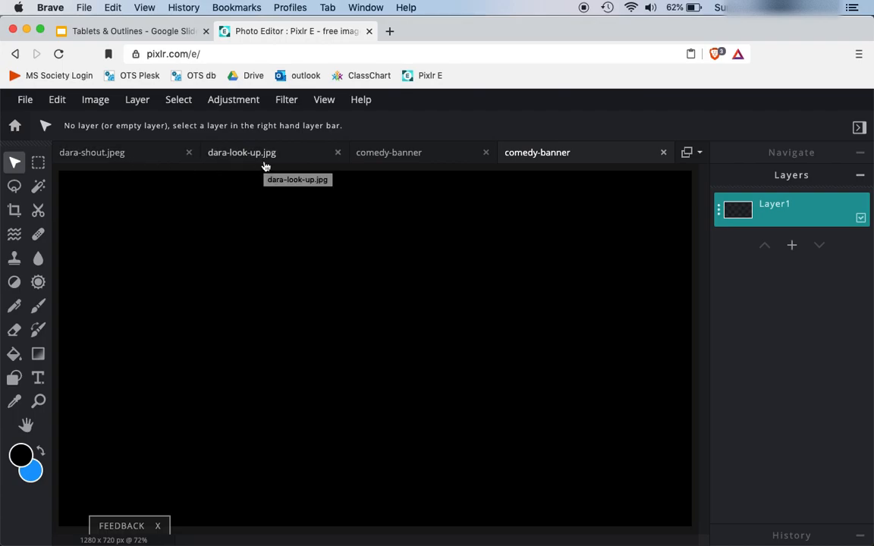
{"action": "left_click", "coordinate": [486, 154]}
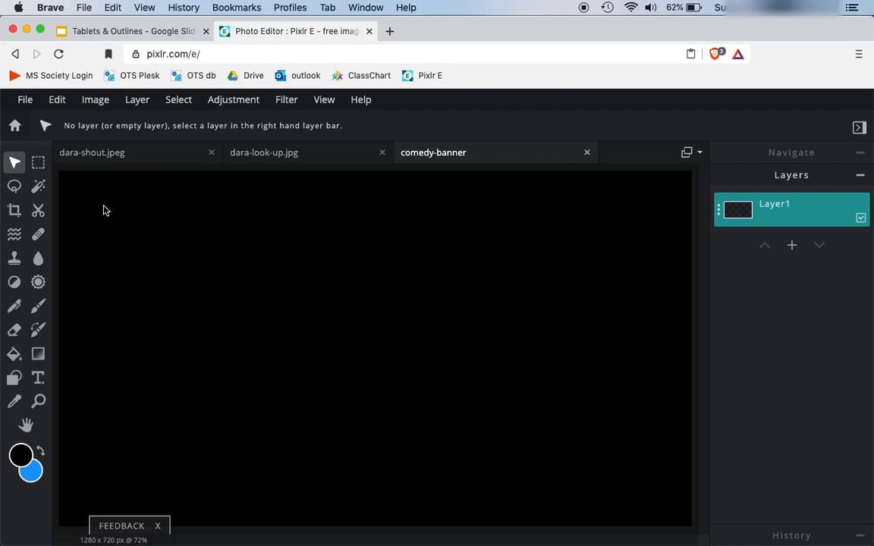
- Examine the dara-shout.jpeg photo up close to judge its image quality and check its pixel dimensions
{"action": "left_click", "coordinate": [110, 161]}
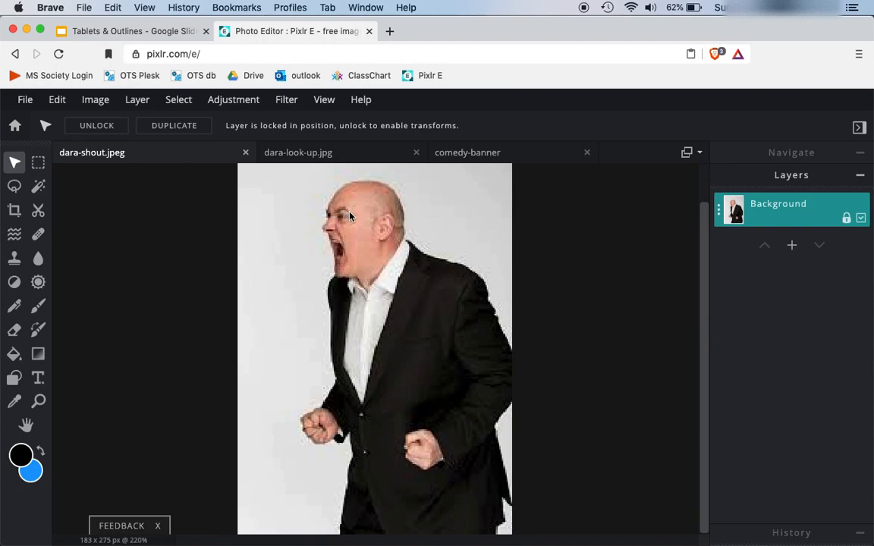
{"action": "scroll", "coordinate": [349, 217], "scroll_direction": "up", "scroll_amount": 5}
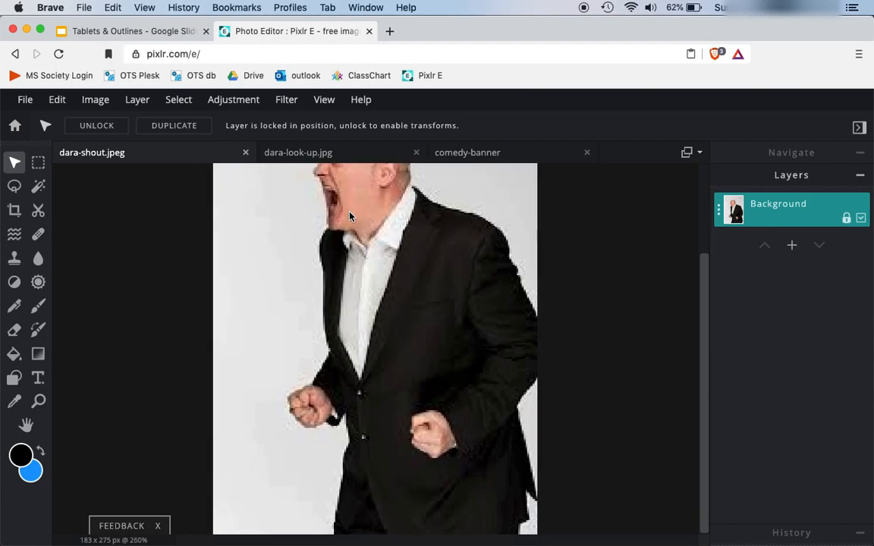
{"action": "scroll", "coordinate": [349, 217], "scroll_direction": "up", "scroll_amount": 2}
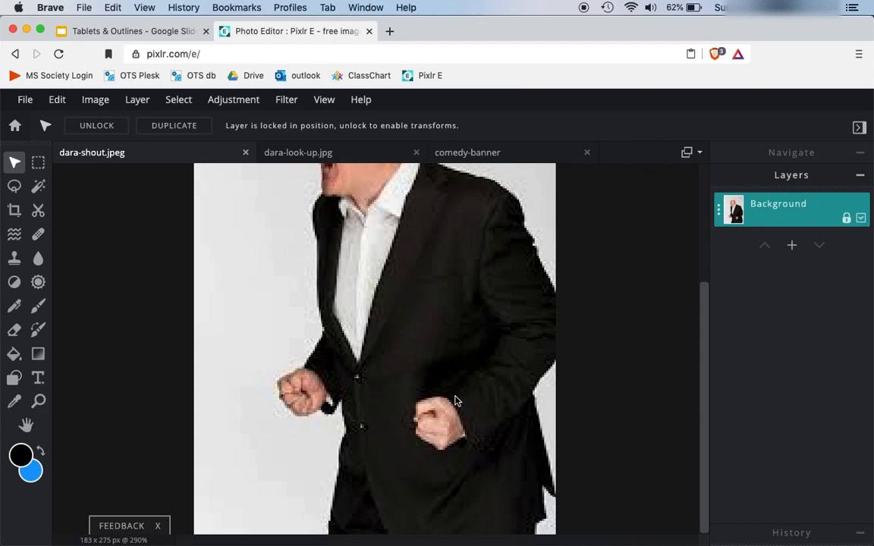
{"action": "scroll", "coordinate": [455, 401], "scroll_direction": "down", "scroll_amount": 5}
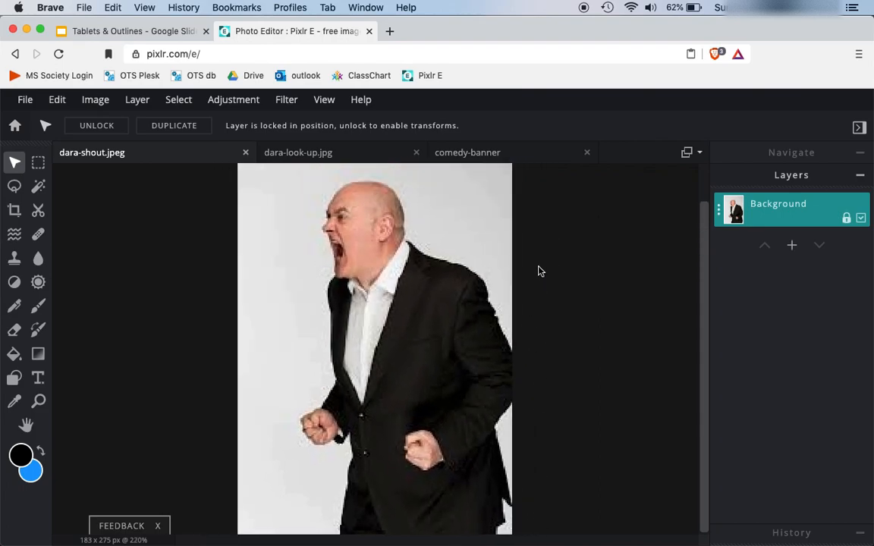
{"action": "left_click", "coordinate": [860, 156]}
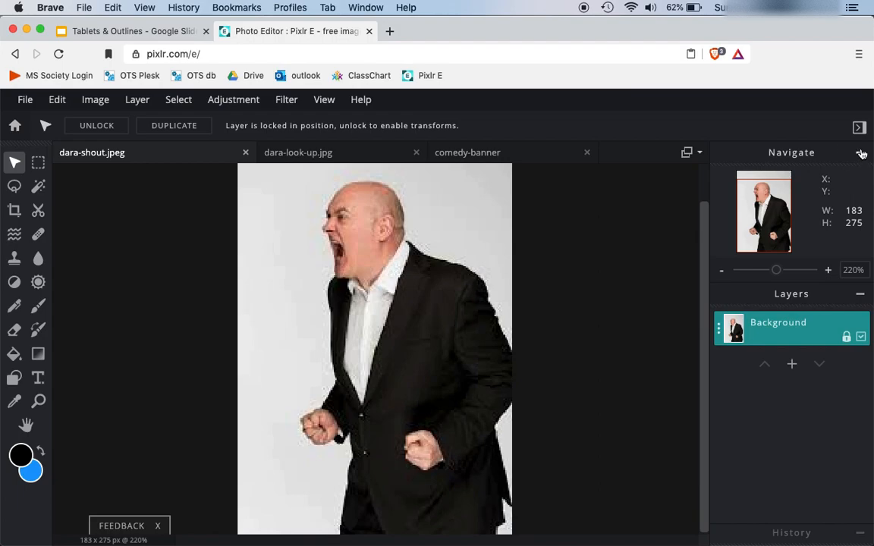
{"action": "left_click", "coordinate": [773, 150]}
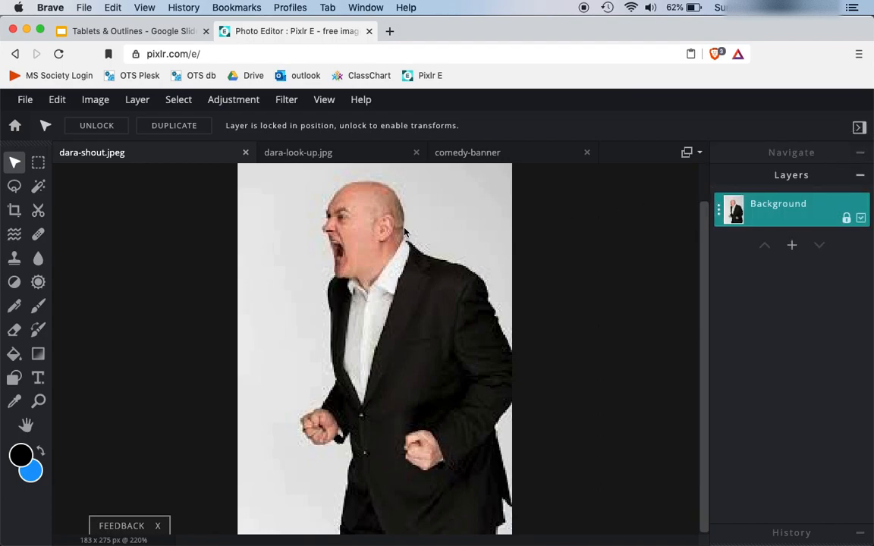
- Select the grey backdrop around the man in dara-look-up.jpg with the Magic Wand
{"action": "left_click", "coordinate": [294, 156]}
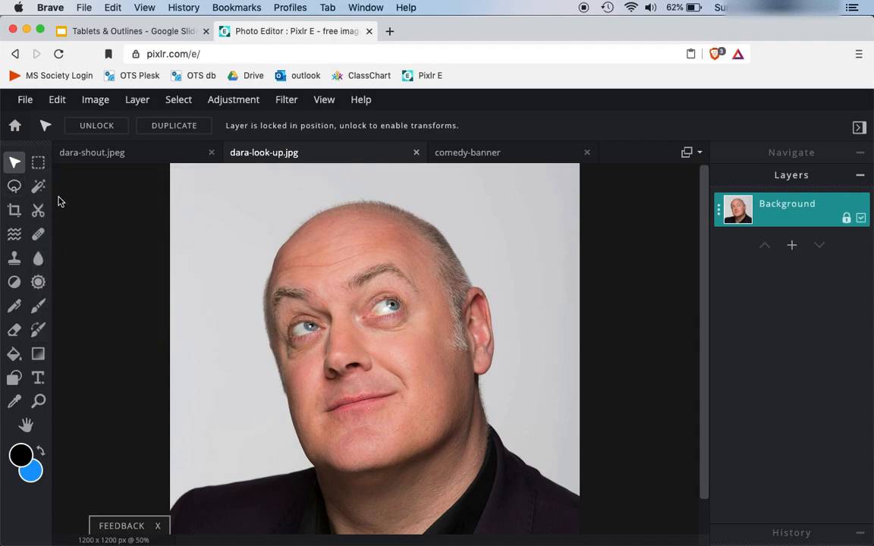
{"action": "left_click", "coordinate": [37, 186]}
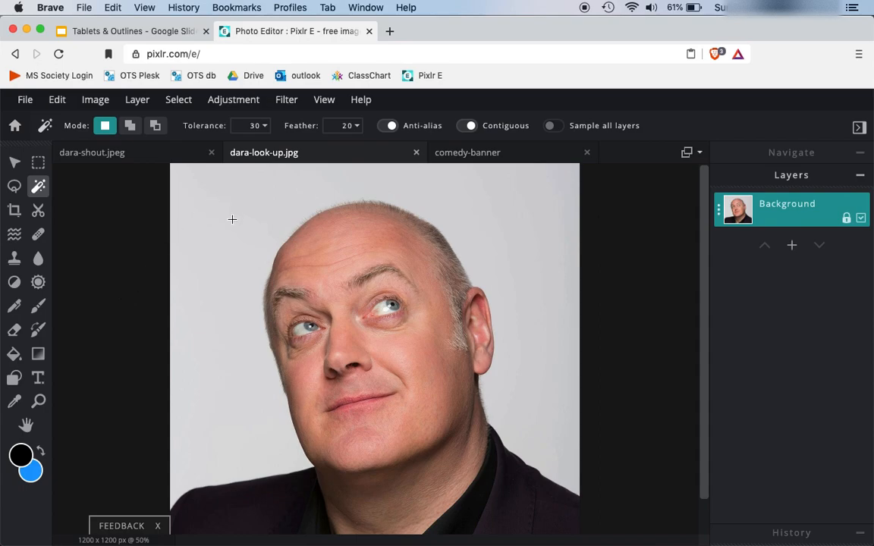
{"action": "left_click", "coordinate": [248, 244]}
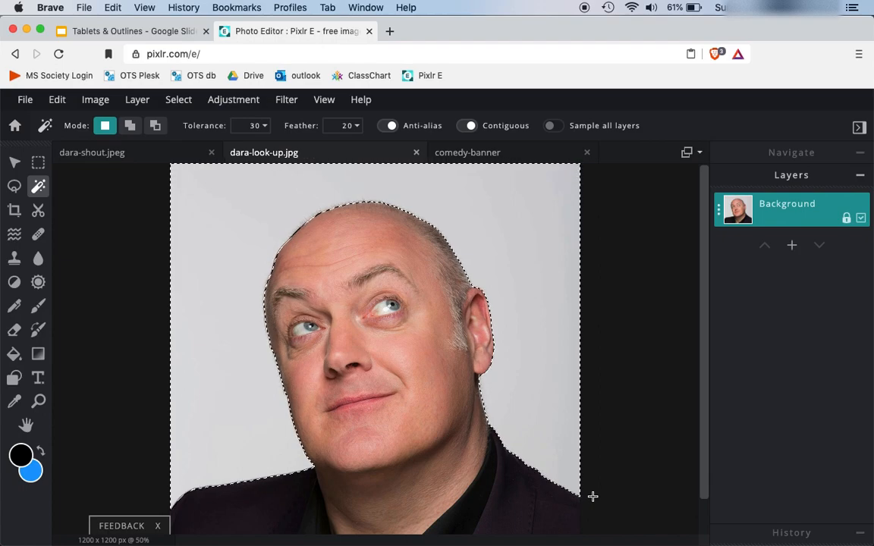
- Set the wand's feather to 50, reselect the grey backdrop, delete it and clear the selection
{"action": "left_click", "coordinate": [358, 126]}
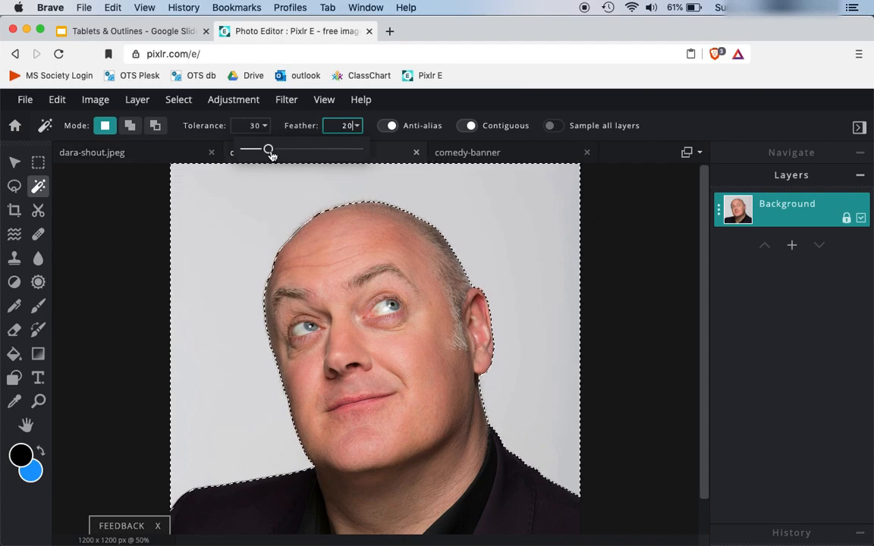
{"action": "double_click", "coordinate": [346, 126]}
{"action": "type", "text": "50"}
{"action": "key", "text": "Return"}
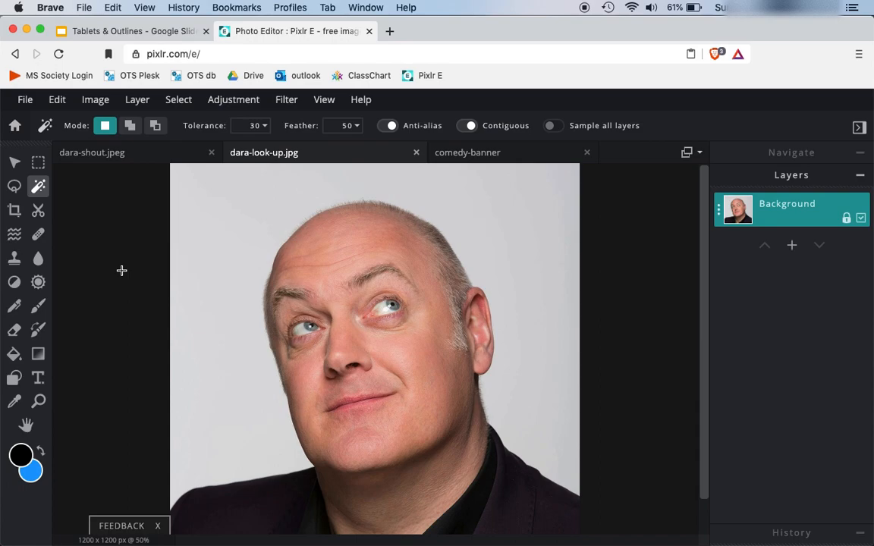
{"action": "left_click", "coordinate": [219, 269]}
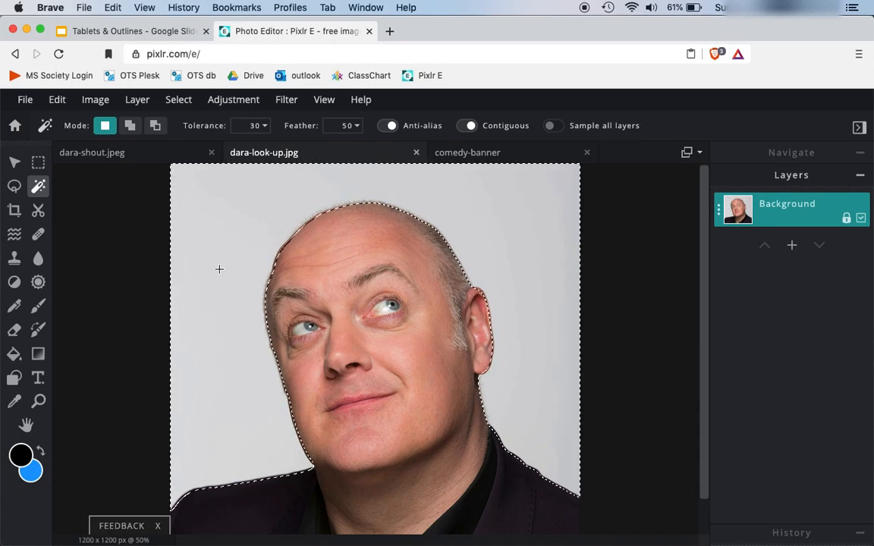
{"action": "key", "text": "BackSpace"}
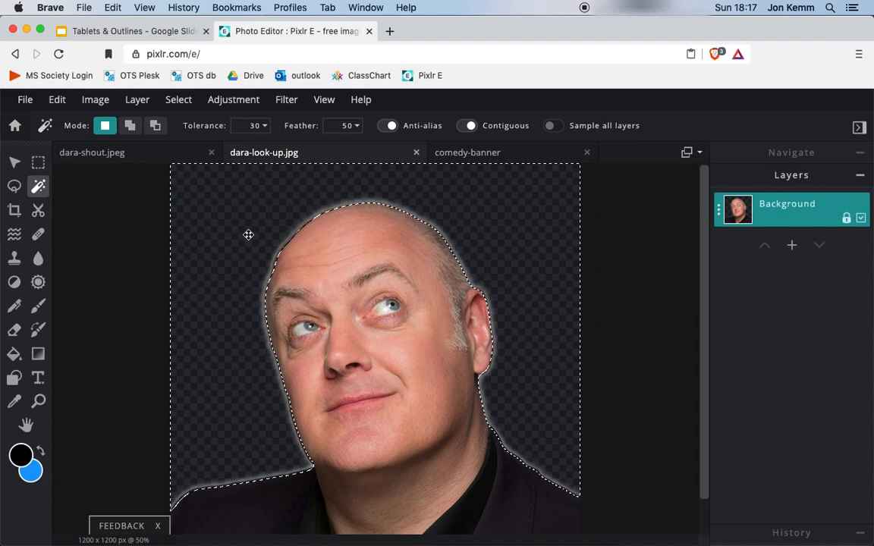
{"action": "left_click", "coordinate": [147, 253]}
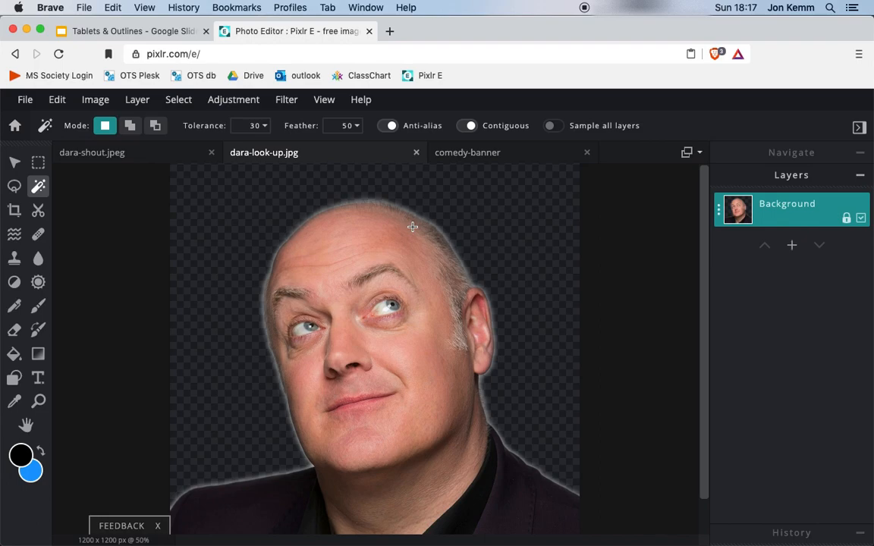
- Inspect the soft edge around the head and undo the feathered backdrop removal
{"action": "scroll", "coordinate": [412, 226], "scroll_direction": "up", "scroll_amount": 5}
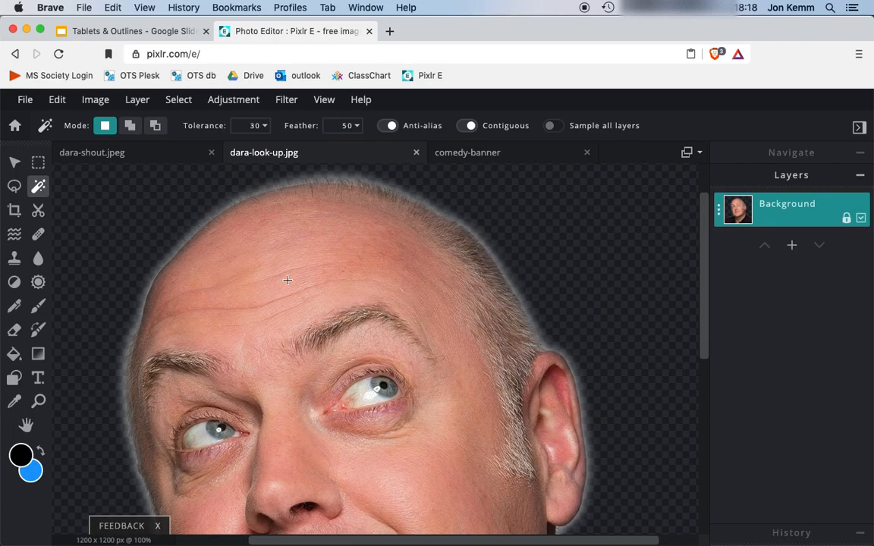
{"action": "scroll", "coordinate": [287, 280], "scroll_direction": "down", "scroll_amount": 5}
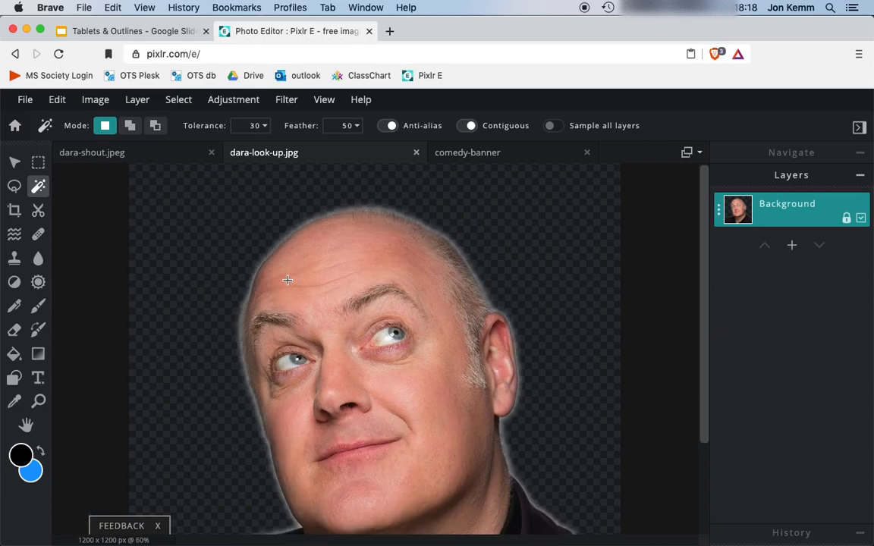
{"action": "scroll", "coordinate": [287, 279], "scroll_direction": "down", "scroll_amount": 1}
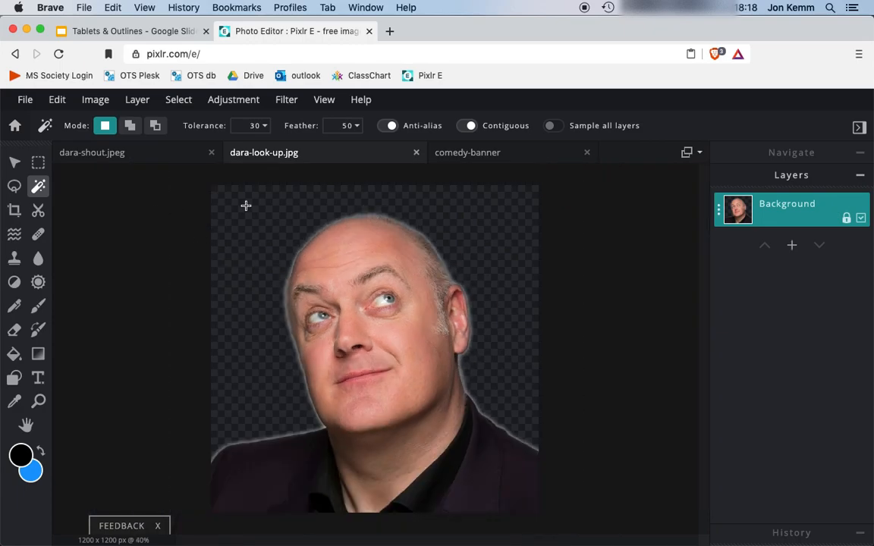
{"action": "key", "text": "super+z"}
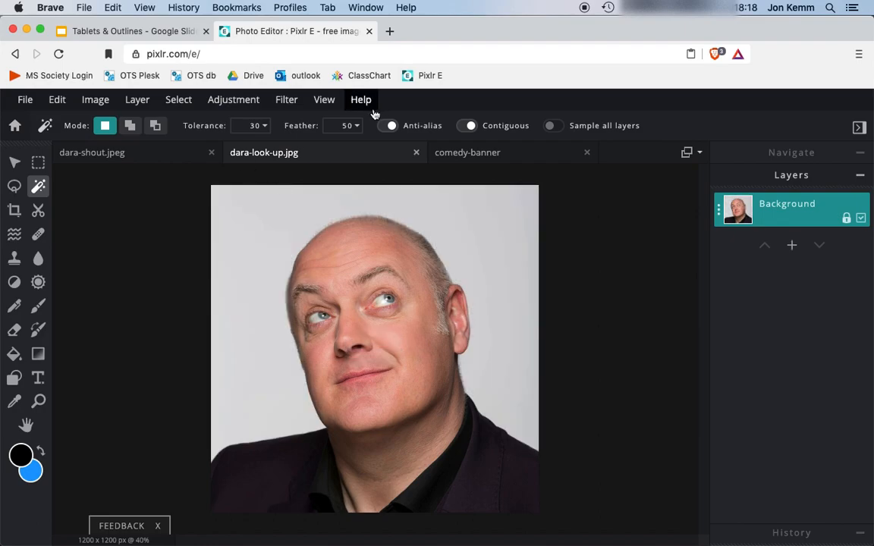
- Set the wand's feather to 0, select and delete the grey backdrop, and deselect
{"action": "left_click", "coordinate": [349, 125]}
{"action": "type", "text": "0"}
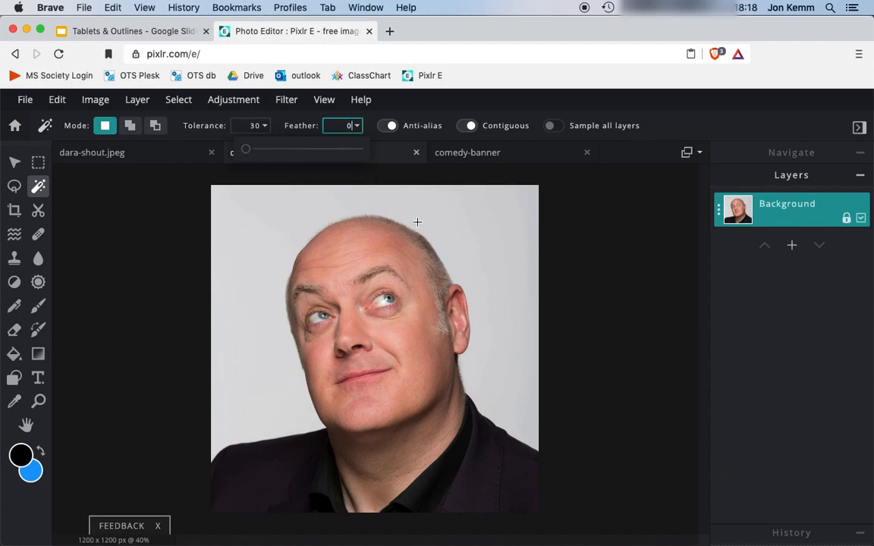
{"action": "left_click", "coordinate": [418, 222]}
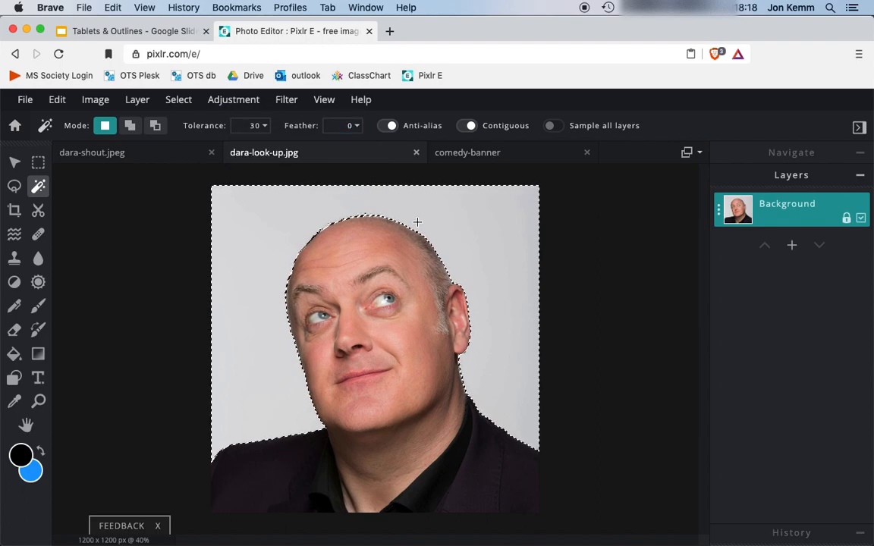
{"action": "key", "text": "Delete"}
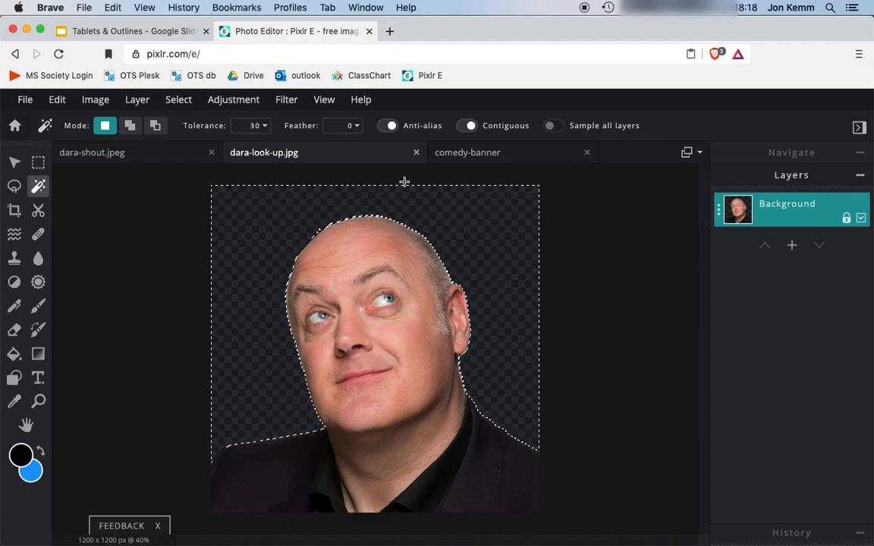
{"action": "left_click", "coordinate": [186, 102]}
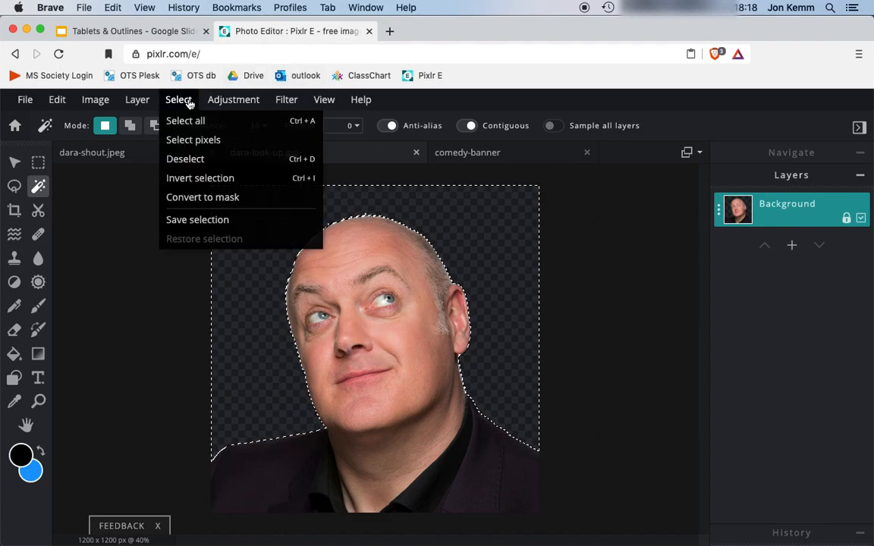
{"action": "left_click", "coordinate": [196, 159]}
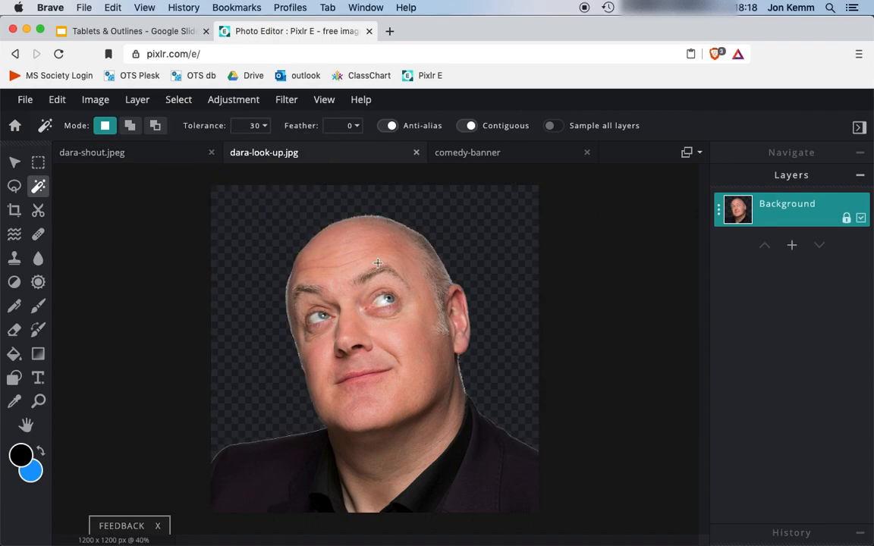
- Select the entire dara-look-up.jpg image and copy the cut-out man
{"action": "scroll", "coordinate": [377, 262], "scroll_direction": "up", "scroll_amount": 5}
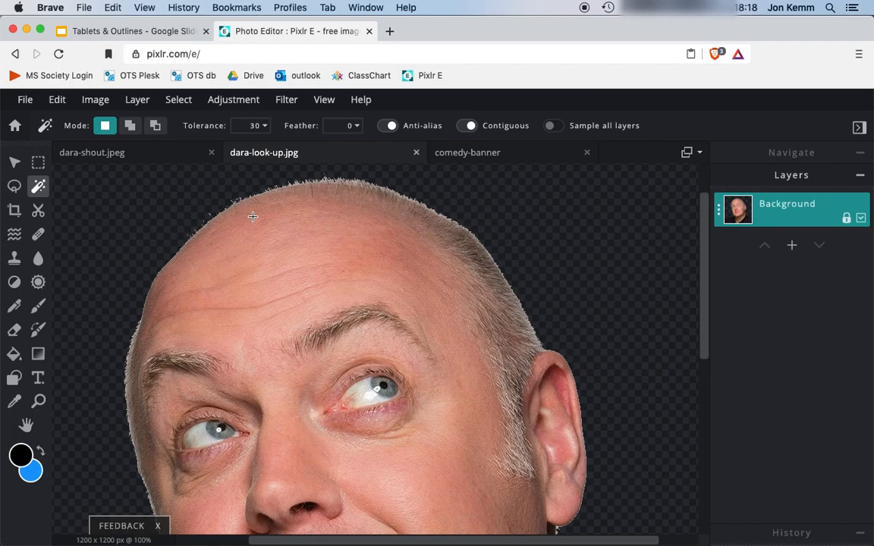
{"action": "scroll", "coordinate": [252, 216], "scroll_direction": "down", "scroll_amount": 5}
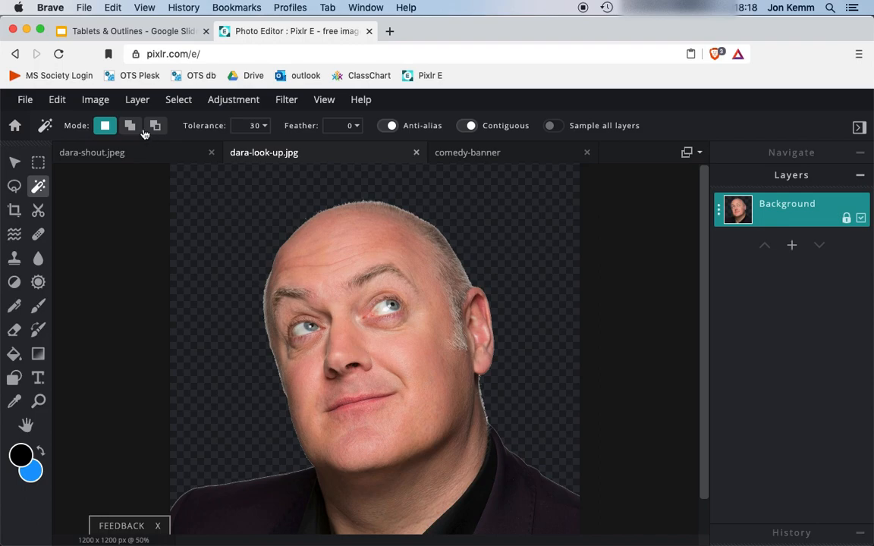
{"action": "left_click", "coordinate": [173, 104]}
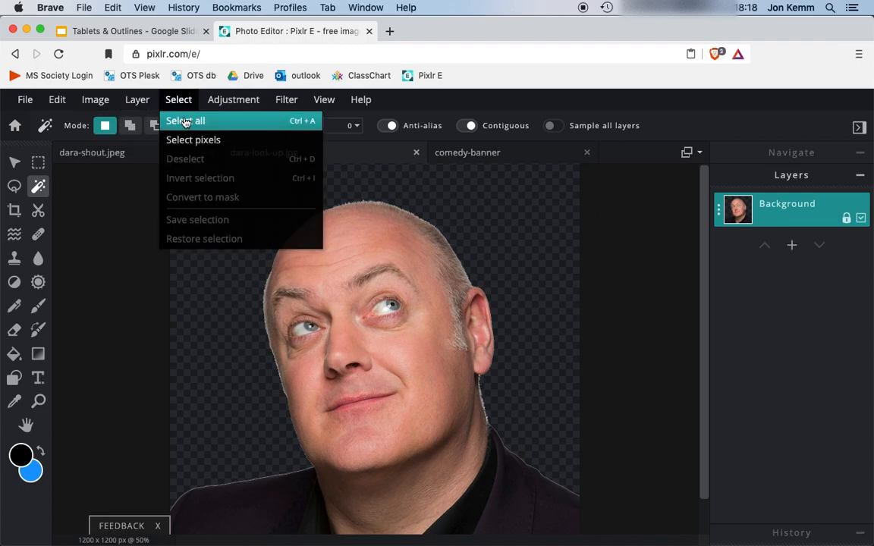
{"action": "left_click", "coordinate": [303, 121]}
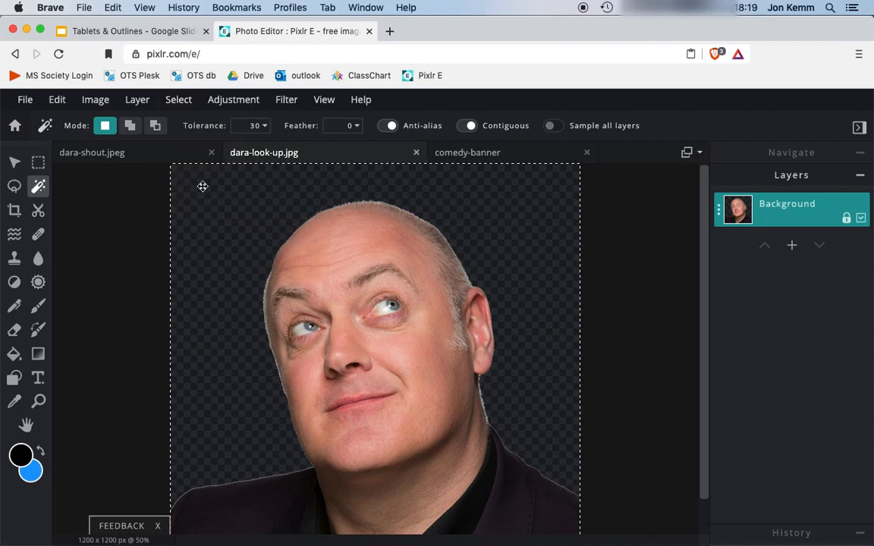
{"action": "left_click", "coordinate": [58, 102]}
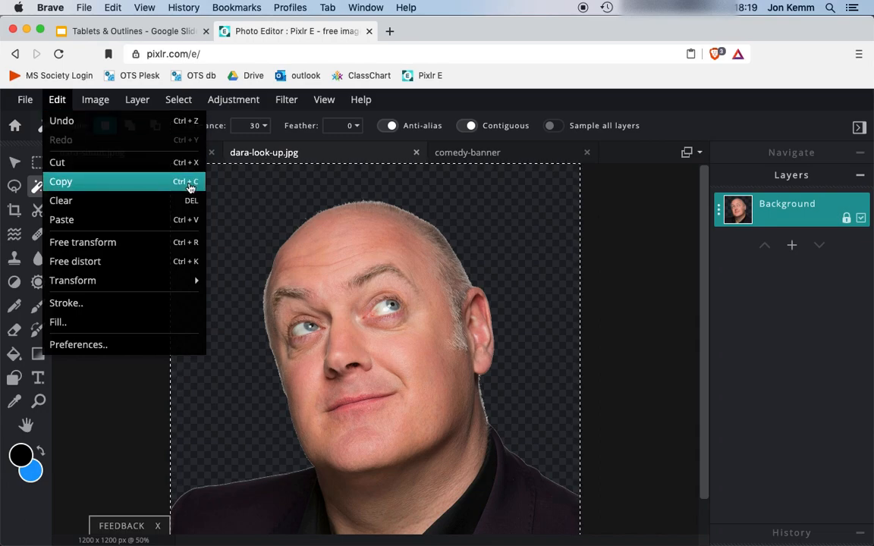
{"action": "left_click", "coordinate": [188, 183]}
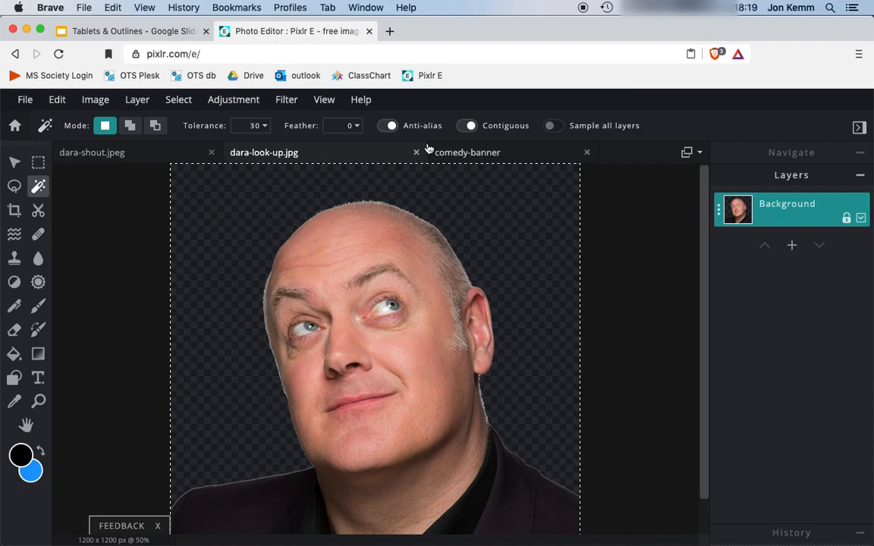
- Paste the copied cut-out man into the comedy-banner document as a new layer
{"action": "left_click", "coordinate": [465, 154]}
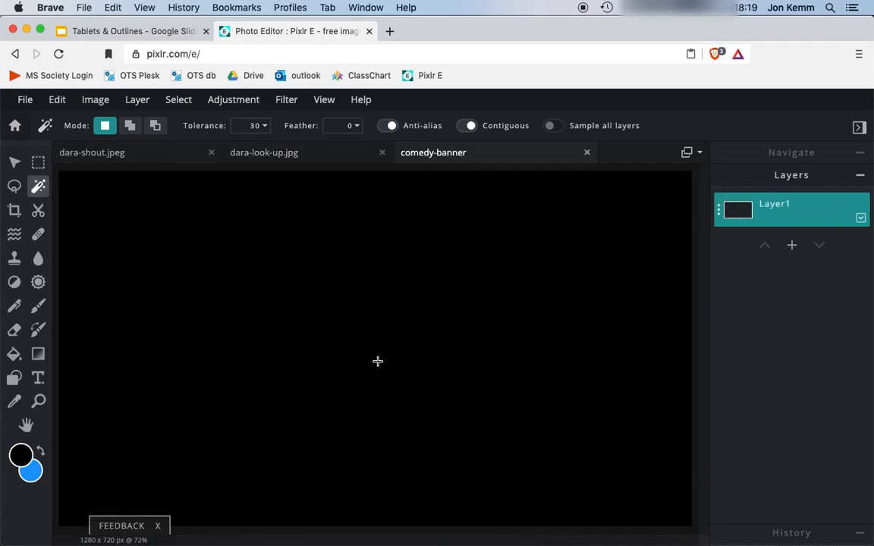
{"action": "left_click", "coordinate": [60, 101]}
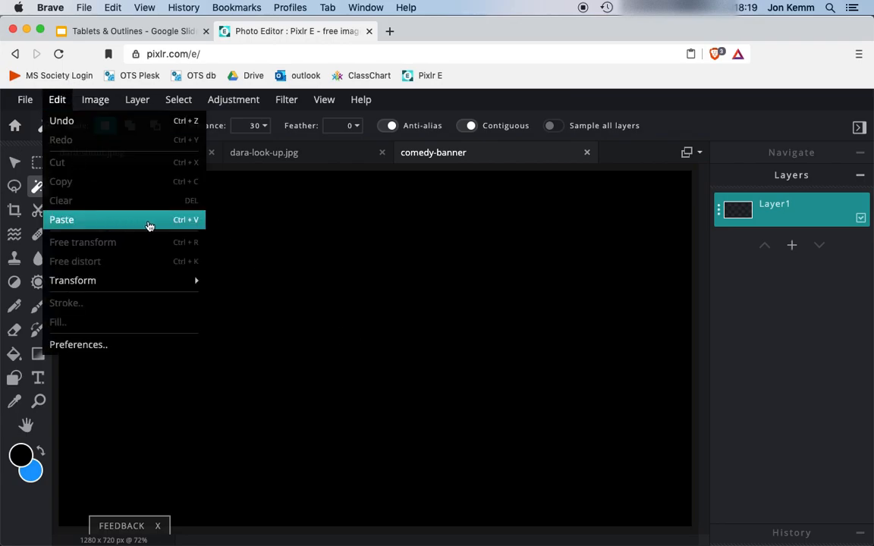
{"action": "left_click", "coordinate": [140, 220]}
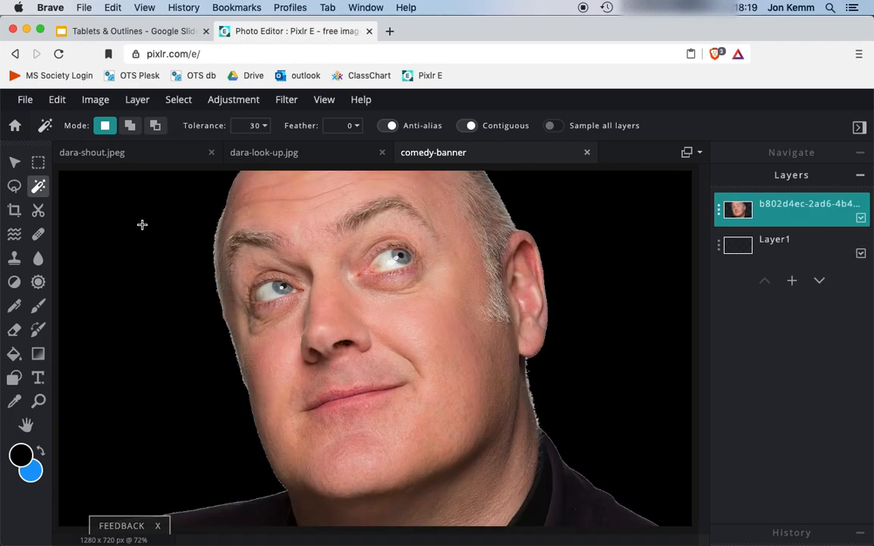
- Scale the pasted man down proportionally to about 682 x 679 and move him to the banner's left side, at about left -29, top 54
{"action": "key", "text": "super+minus"}
{"action": "key", "text": "super+minus"}
{"action": "key", "text": "super+minus"}
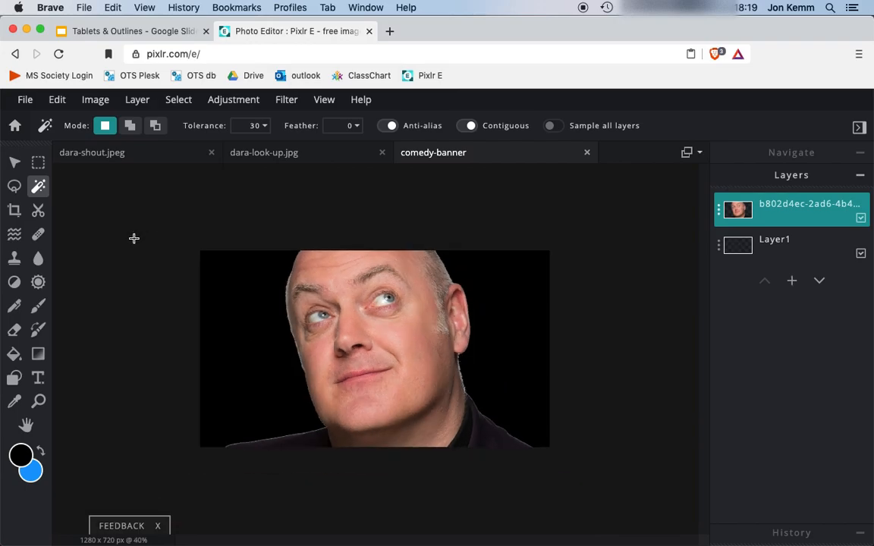
{"action": "left_click", "coordinate": [14, 161]}
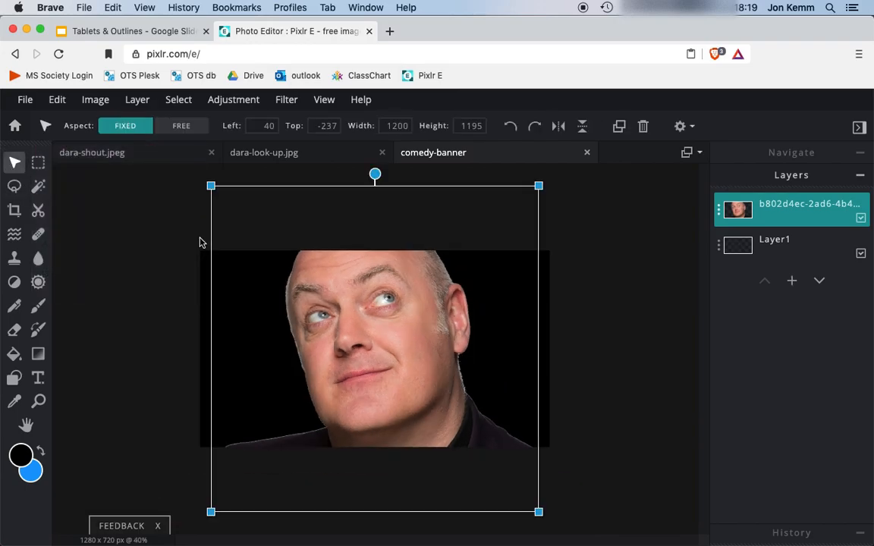
{"action": "left_click_drag", "start_coordinate": [214, 192], "coordinate": [361, 346]}
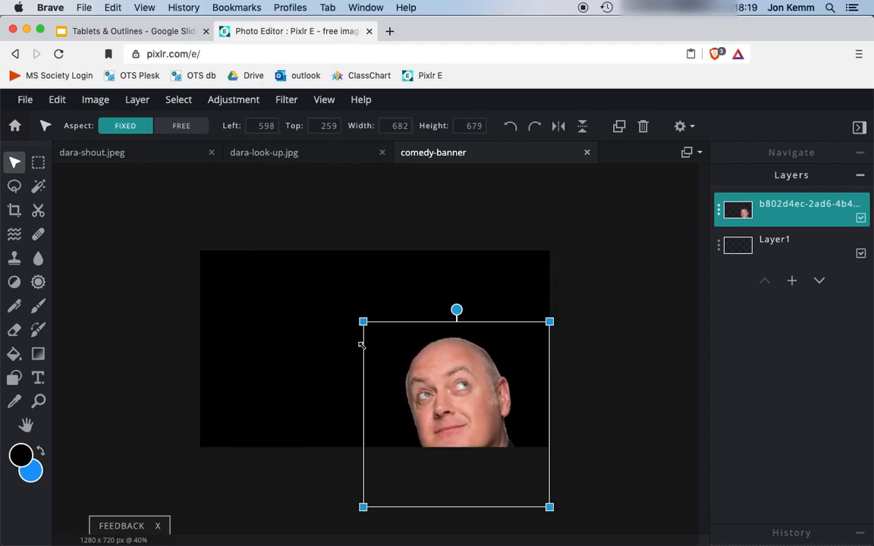
{"action": "left_click_drag", "start_coordinate": [473, 395], "coordinate": [310, 342]}
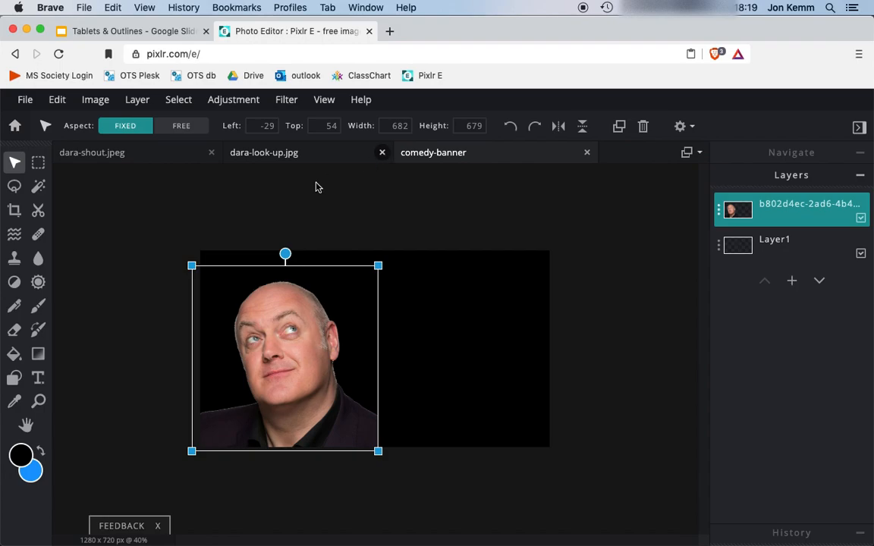
- Create an empty layer filled with the blue swatch colour and place it directly beneath the cut-out man's layer
{"action": "left_click", "coordinate": [40, 451]}
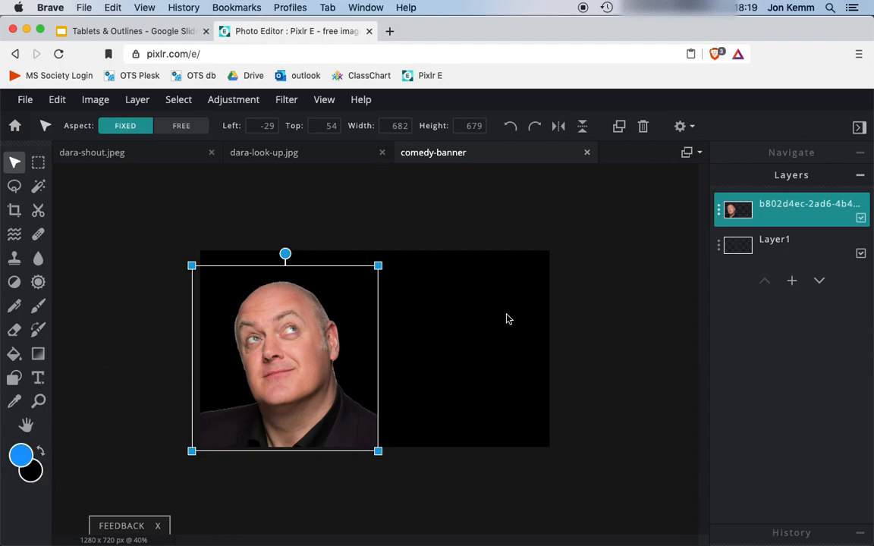
{"action": "left_click", "coordinate": [799, 233]}
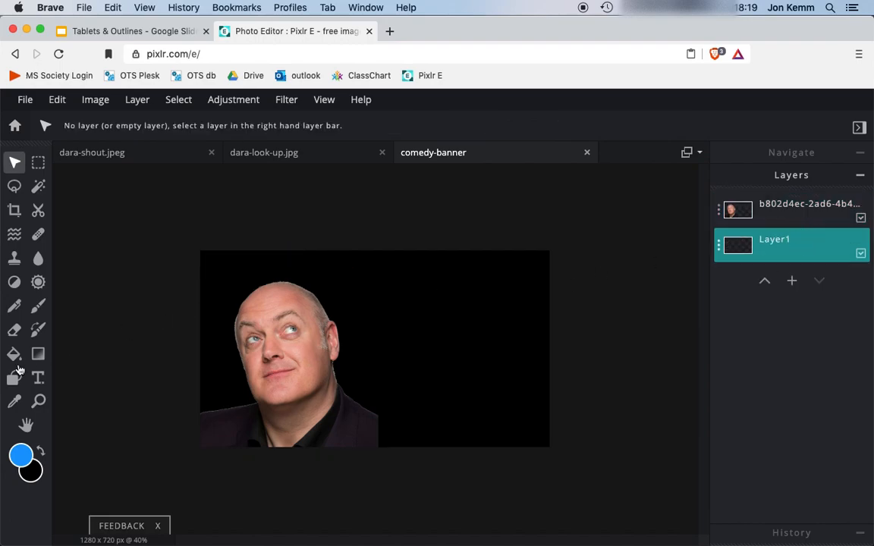
{"action": "left_click", "coordinate": [14, 353]}
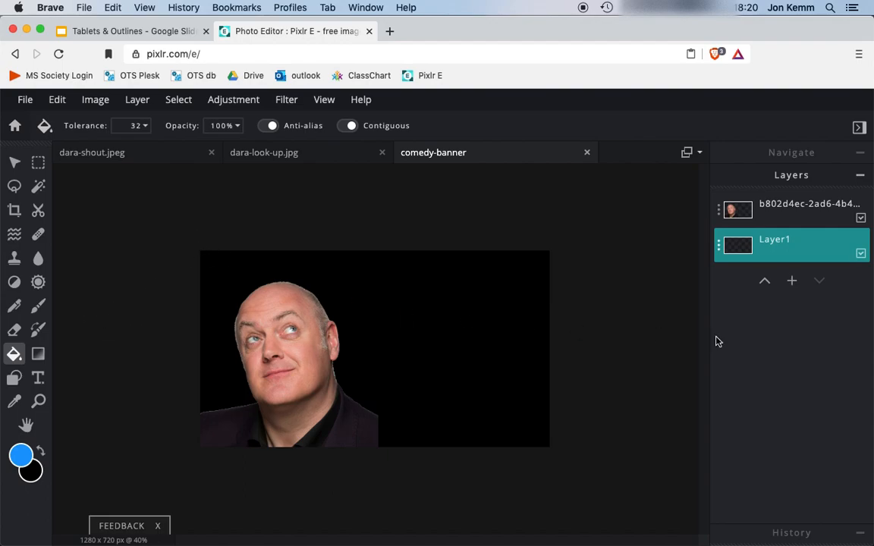
{"action": "left_click", "coordinate": [796, 285]}
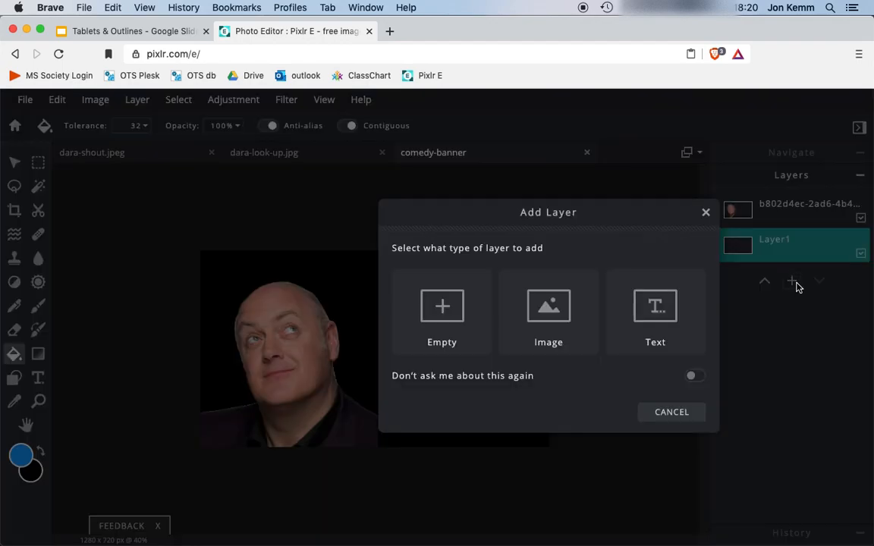
{"action": "left_click", "coordinate": [463, 342]}
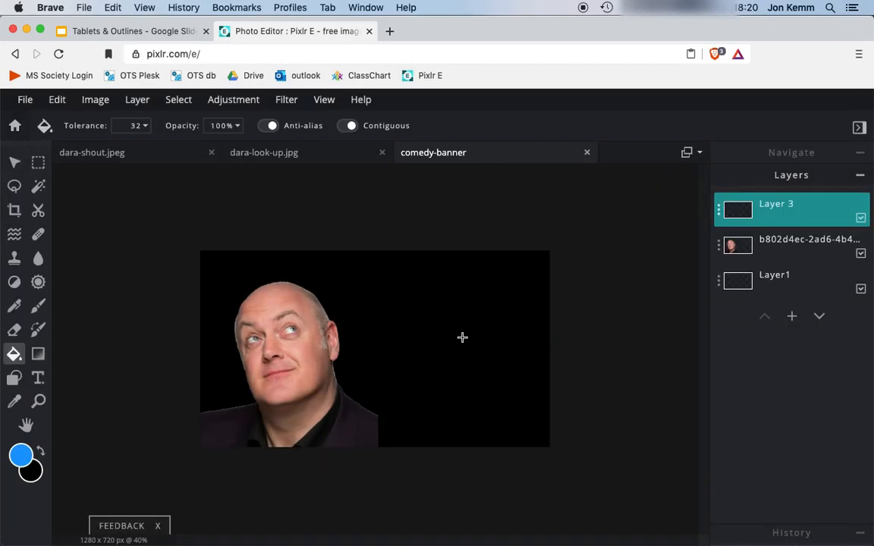
{"action": "left_click", "coordinate": [512, 344]}
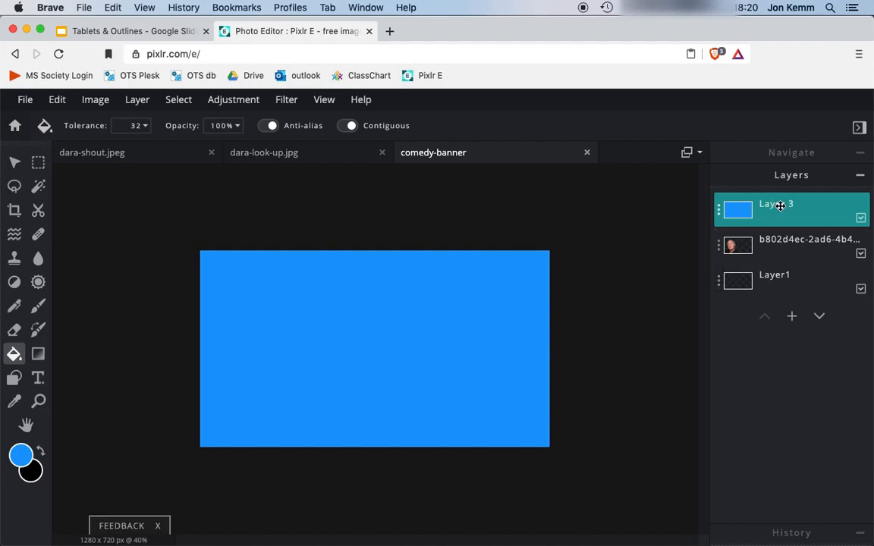
{"action": "left_click_drag", "start_coordinate": [784, 216], "coordinate": [782, 258]}
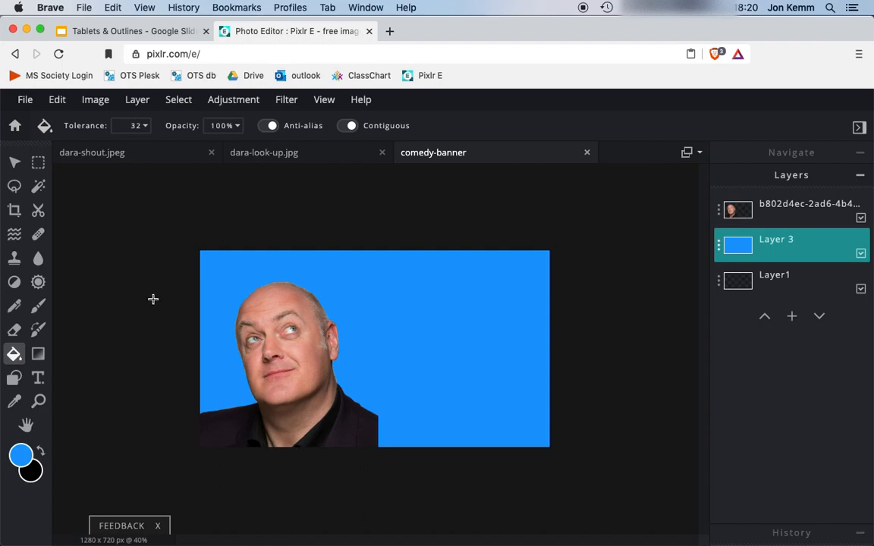
- Move the cut-out man down to about left -26, top 164, so his shoulders meet the banner's bottom edge
{"action": "left_click", "coordinate": [15, 161]}
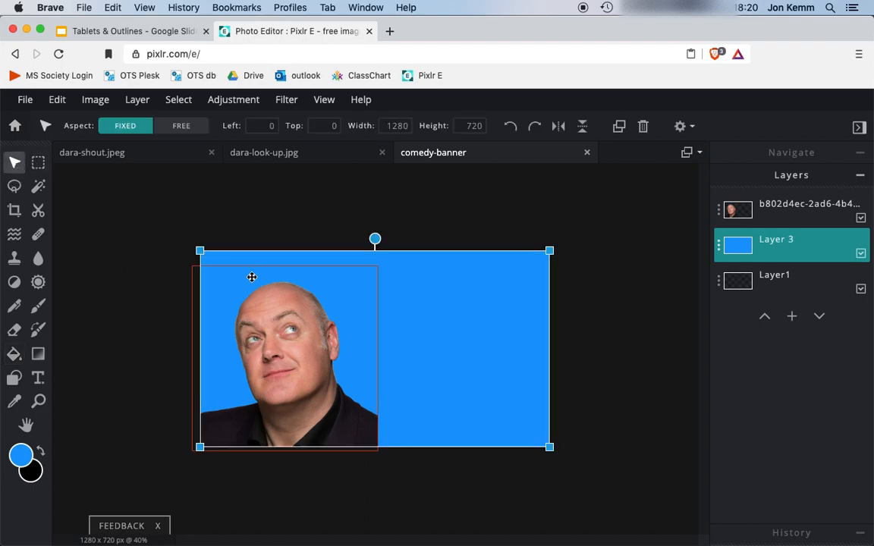
{"action": "left_click", "coordinate": [311, 352]}
{"action": "left_click_drag", "start_coordinate": [311, 353], "coordinate": [312, 382]}
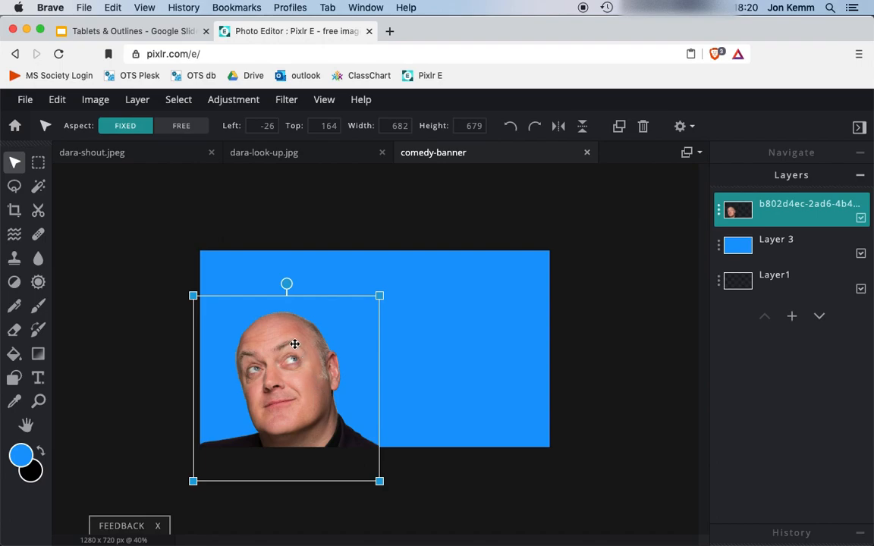
- Try a white outline around the cut-out man with the Outline filter
{"action": "left_click", "coordinate": [287, 109]}
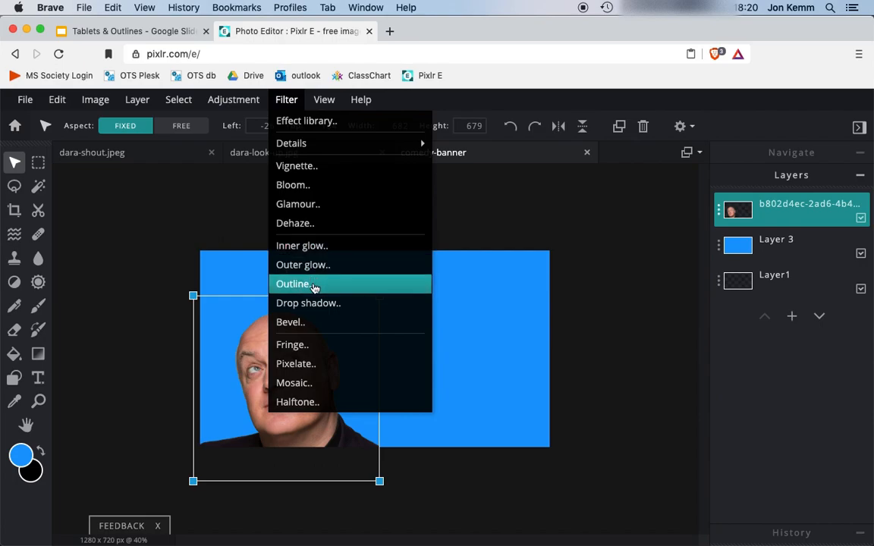
{"action": "left_click", "coordinate": [314, 287]}
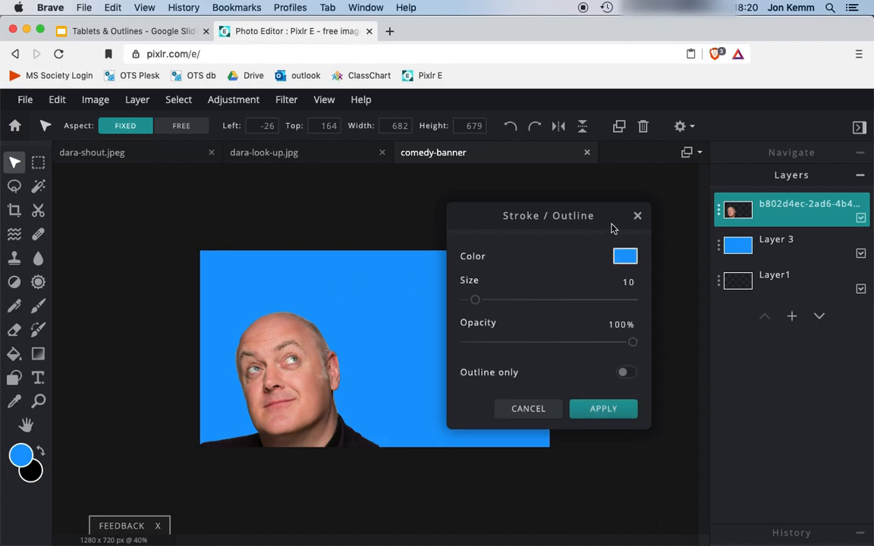
{"action": "left_click", "coordinate": [626, 256]}
{"action": "left_click_drag", "start_coordinate": [451, 281], "coordinate": [363, 208]}
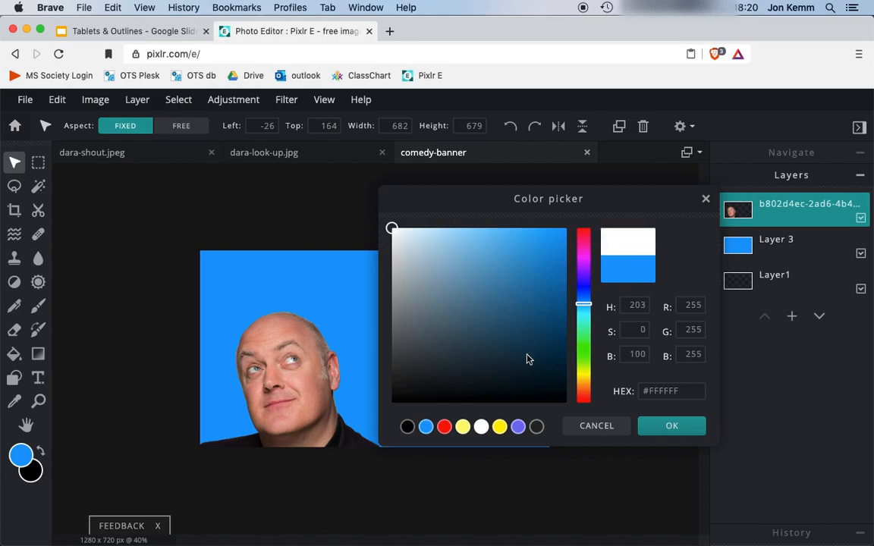
{"action": "left_click", "coordinate": [672, 427]}
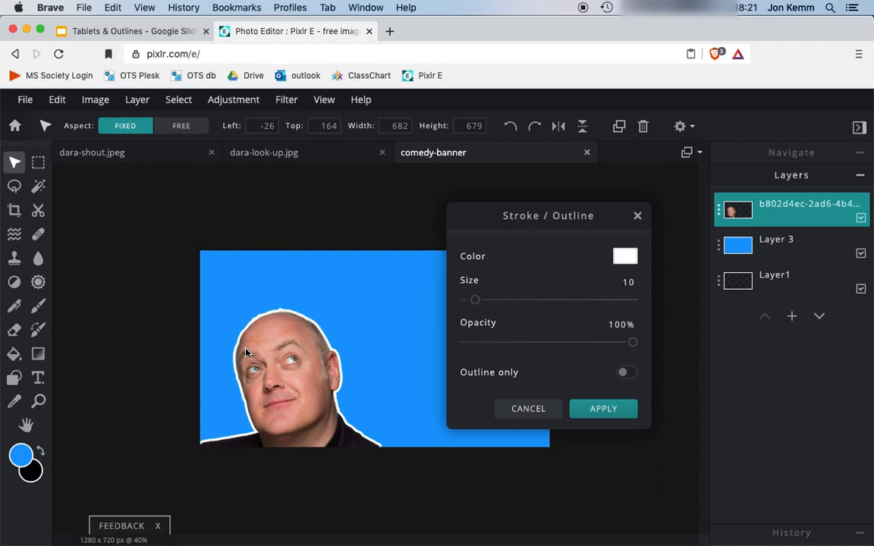
{"action": "left_click", "coordinate": [527, 409]}
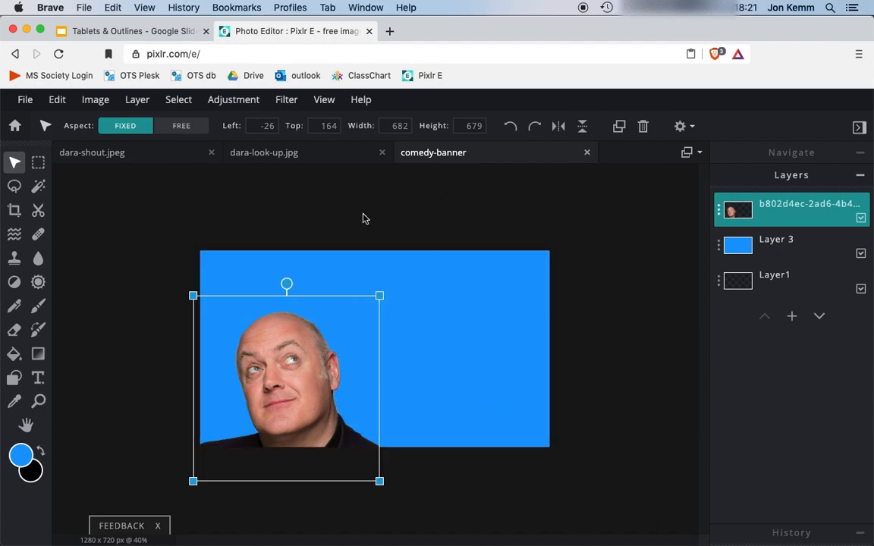
- Apply a white outer glow to the cut-out man with size 8 px, feather 71% and full opacity
{"action": "key", "text": "super+plus"}
{"action": "key", "text": "super+plus"}
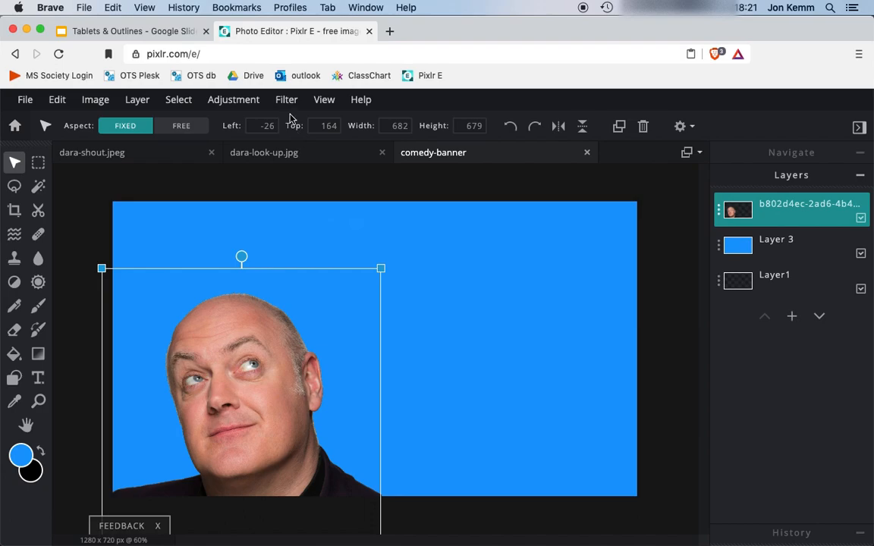
{"action": "left_click", "coordinate": [290, 102]}
{"action": "left_click", "coordinate": [327, 265]}
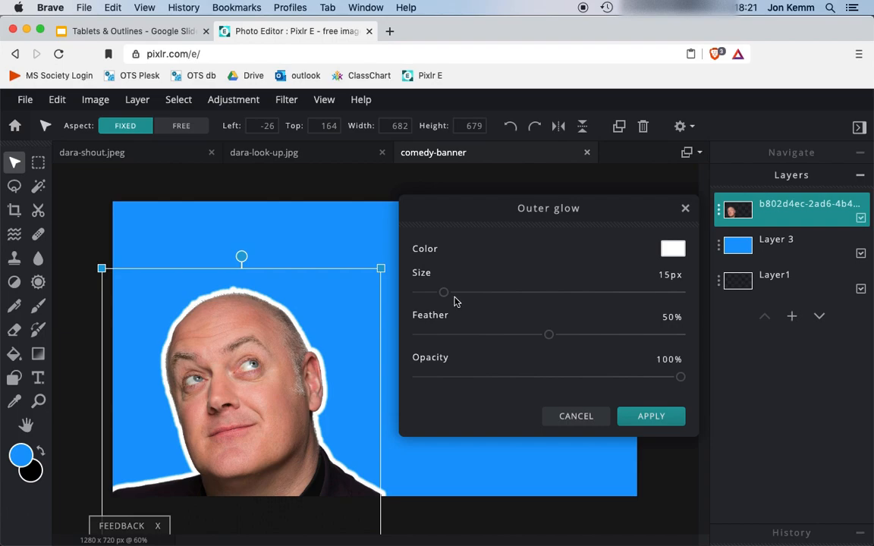
{"action": "left_click_drag", "start_coordinate": [443, 294], "coordinate": [433, 300]}
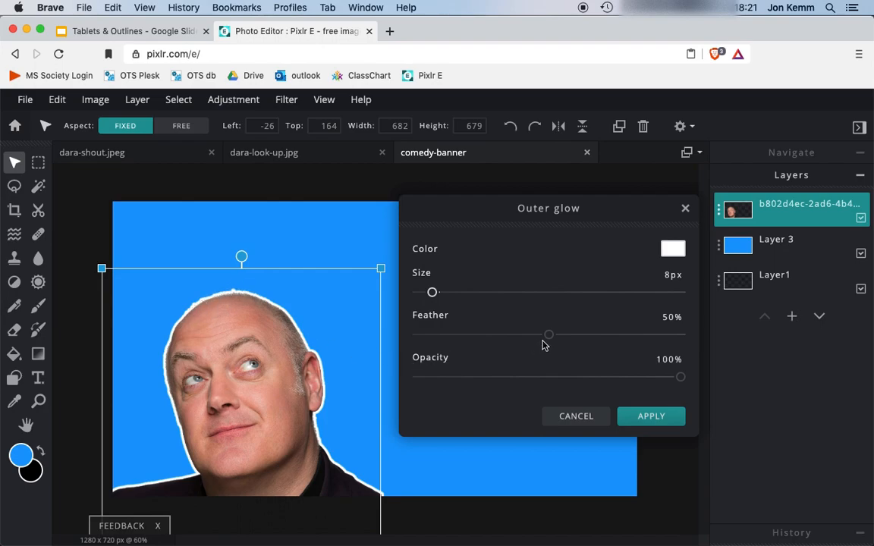
{"action": "left_click_drag", "start_coordinate": [548, 339], "coordinate": [605, 334]}
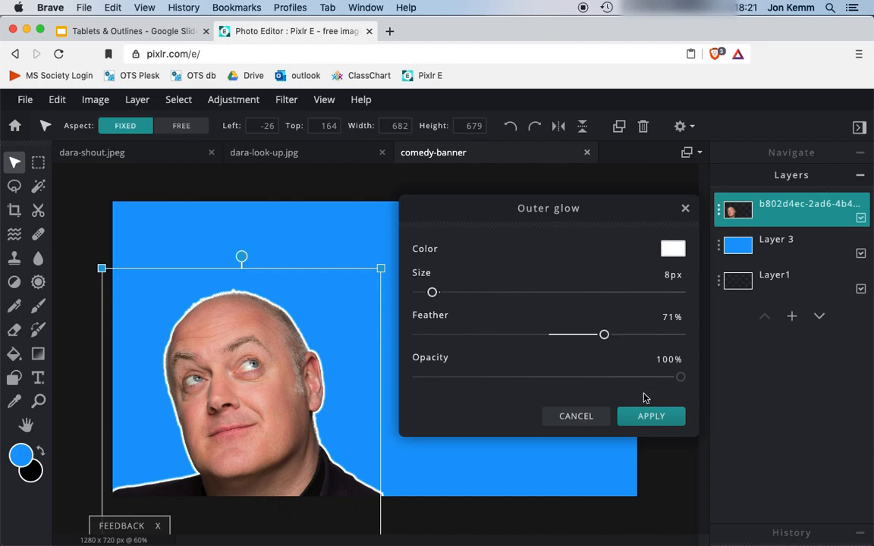
{"action": "left_click", "coordinate": [651, 417]}
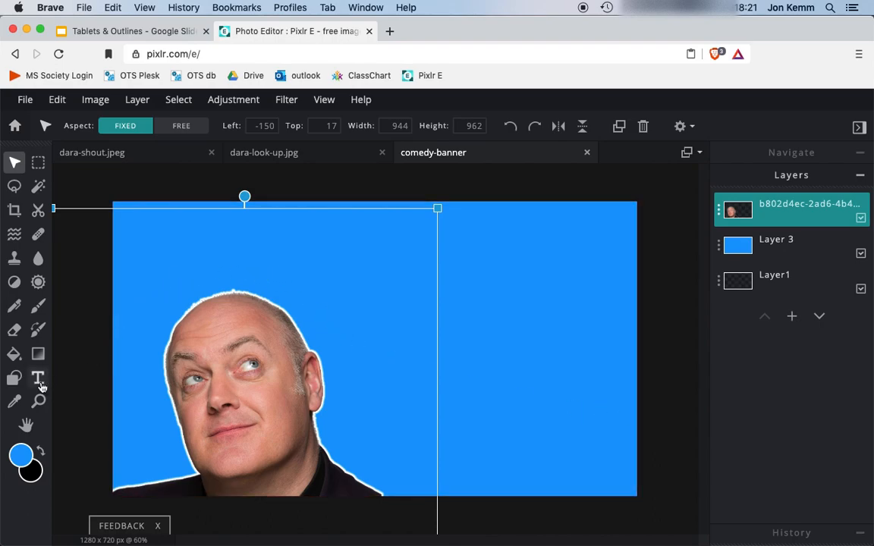
- Activate the Text tool, then switch to the Tablets & Outlines presentation in Google Slides and view the thumbnail example on slide 1
{"action": "left_click", "coordinate": [37, 379]}
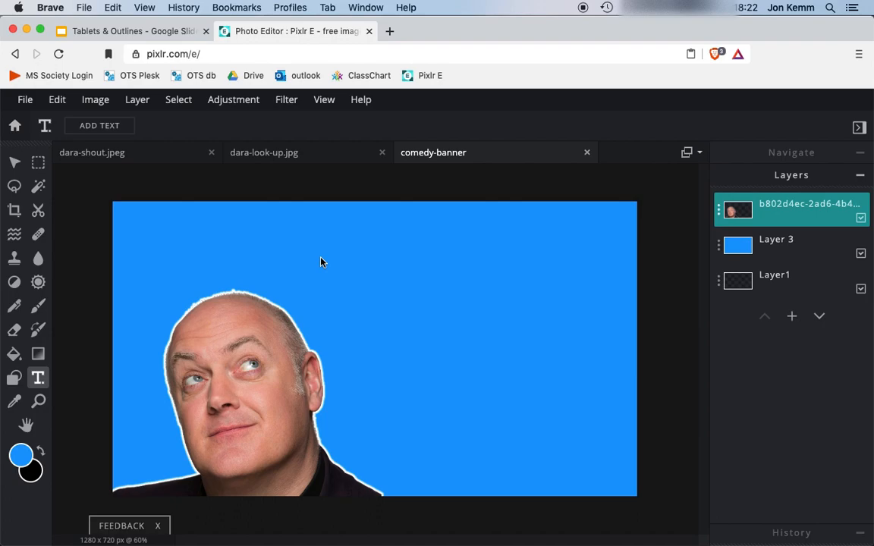
{"action": "left_click", "coordinate": [178, 40]}
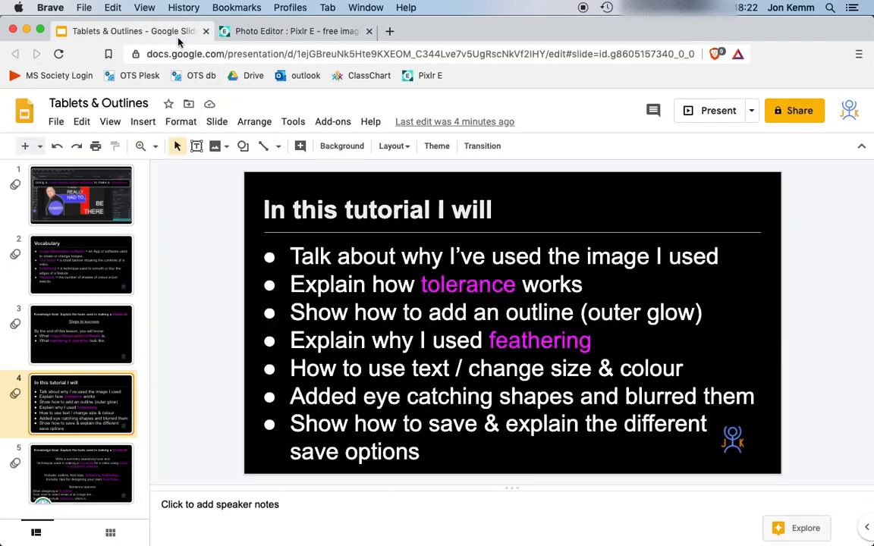
{"action": "left_click", "coordinate": [88, 211]}
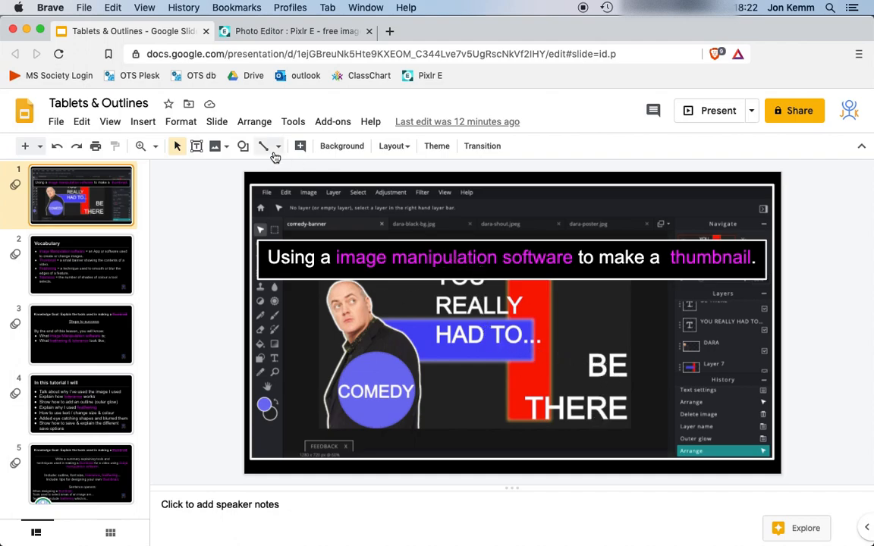
- Switch back to the comedy-banner in Pixlr E and add a text layer reading "YOU REALLY HAD TO"
{"action": "left_click", "coordinate": [296, 31]}
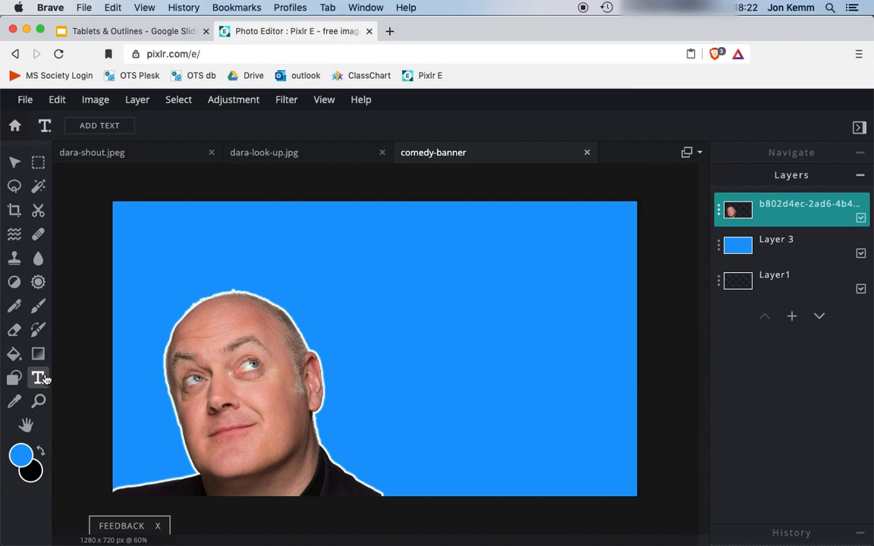
{"action": "left_click", "coordinate": [265, 252]}
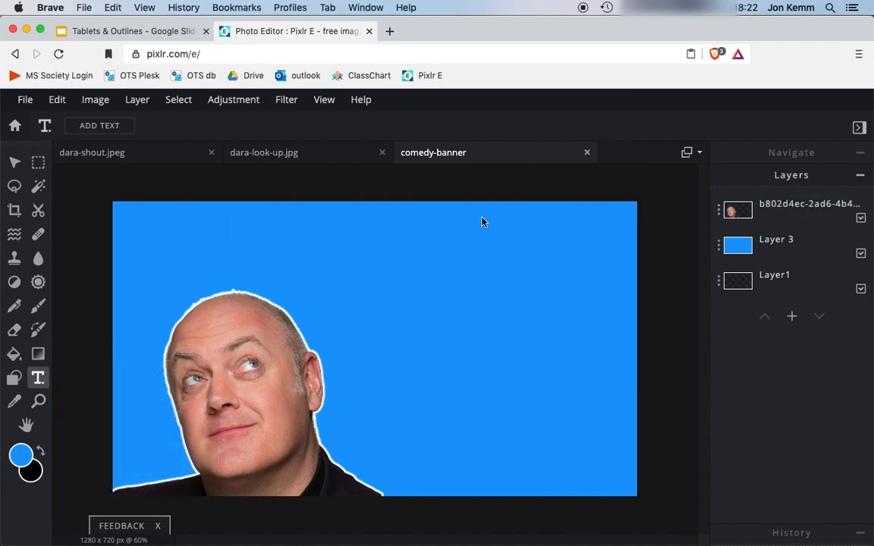
{"action": "left_click", "coordinate": [791, 316]}
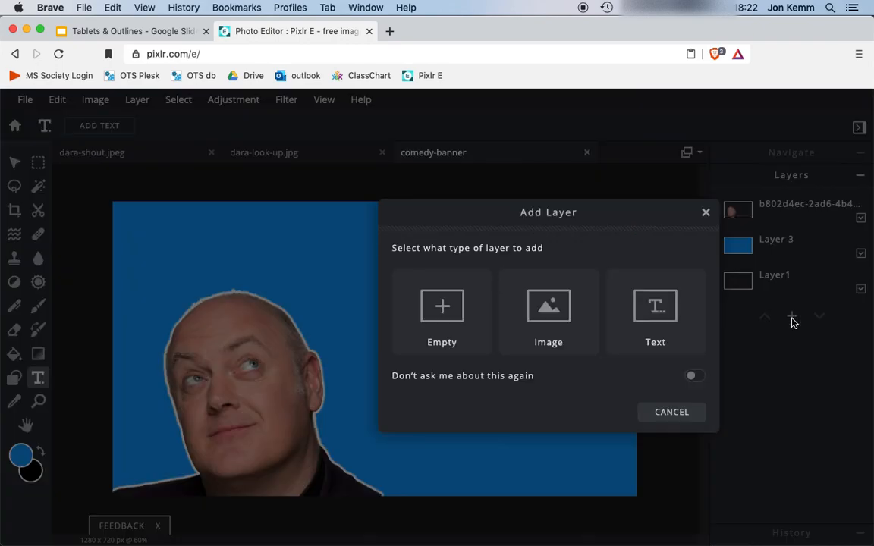
{"action": "left_click", "coordinate": [655, 311]}
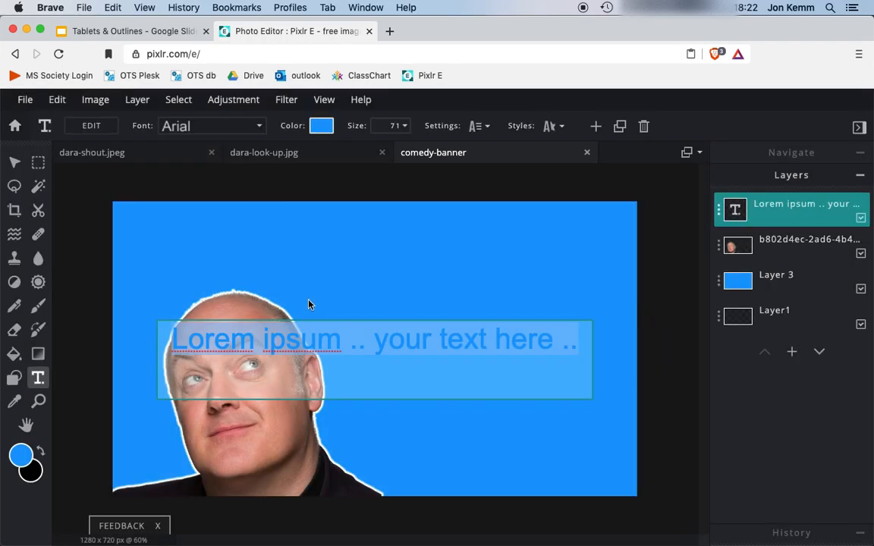
{"action": "type", "text": "YOU REALL"}
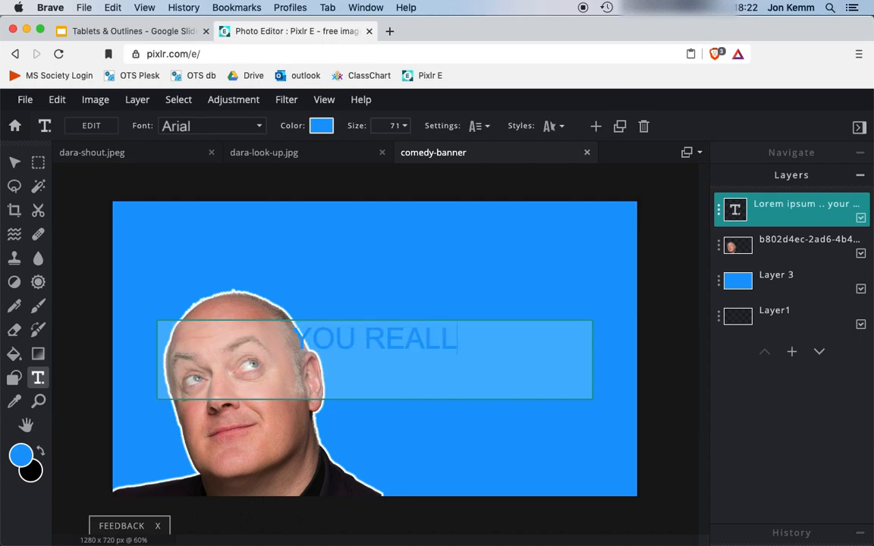
{"action": "type", "text": "Y "}
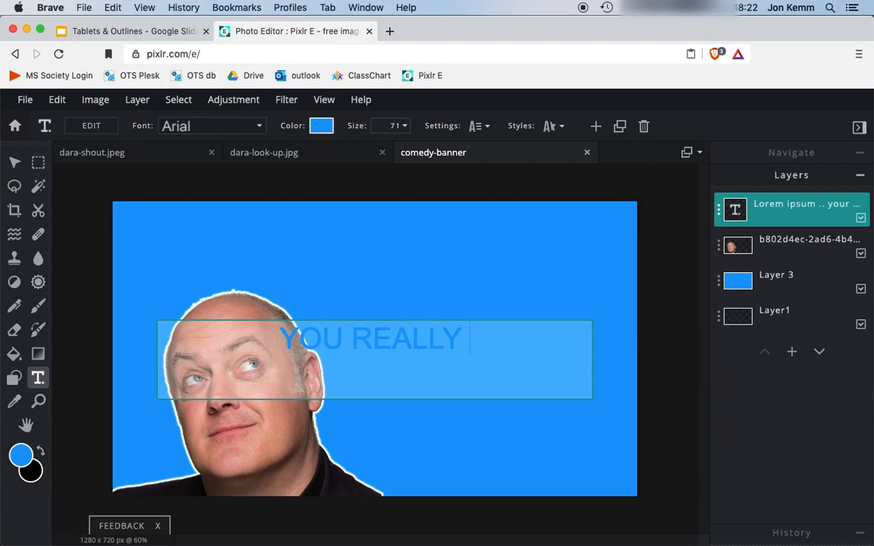
{"action": "type", "text": "HAD"}
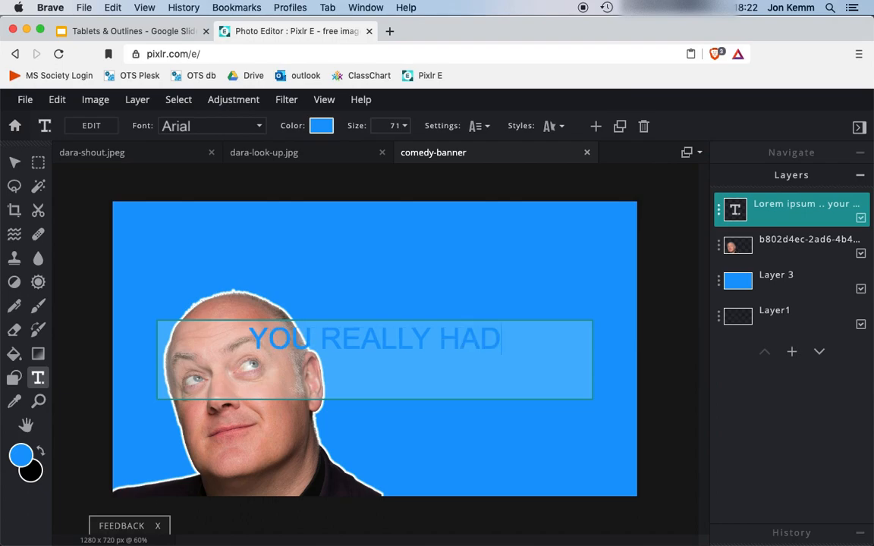
{"action": "type", "text": " TO"}
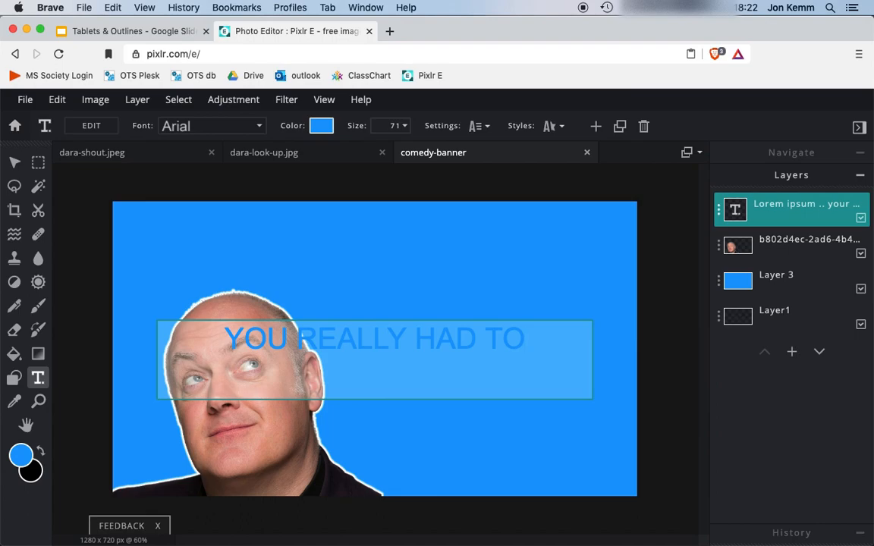
- Set the colour of the "YOU REALLY HAD TO" text to white, #FFFFFF
{"action": "left_click", "coordinate": [322, 127]}
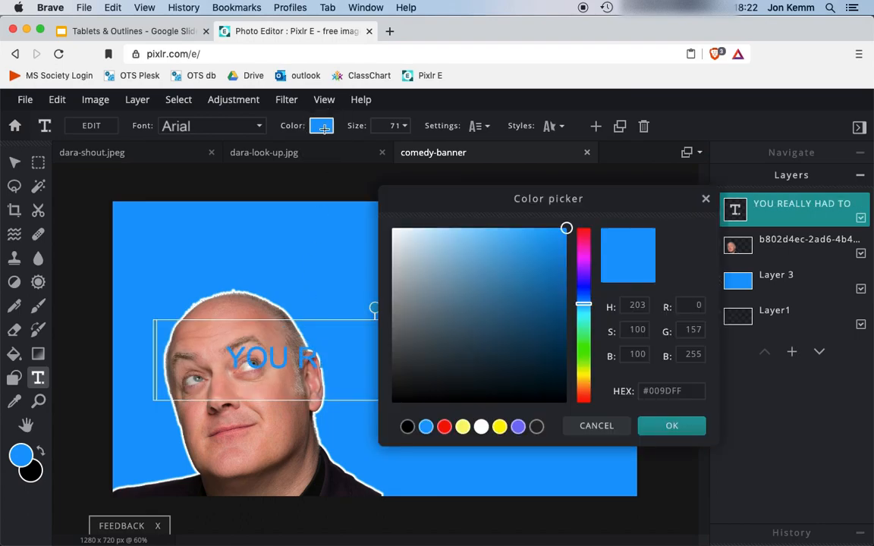
{"action": "left_click_drag", "start_coordinate": [410, 249], "coordinate": [386, 225]}
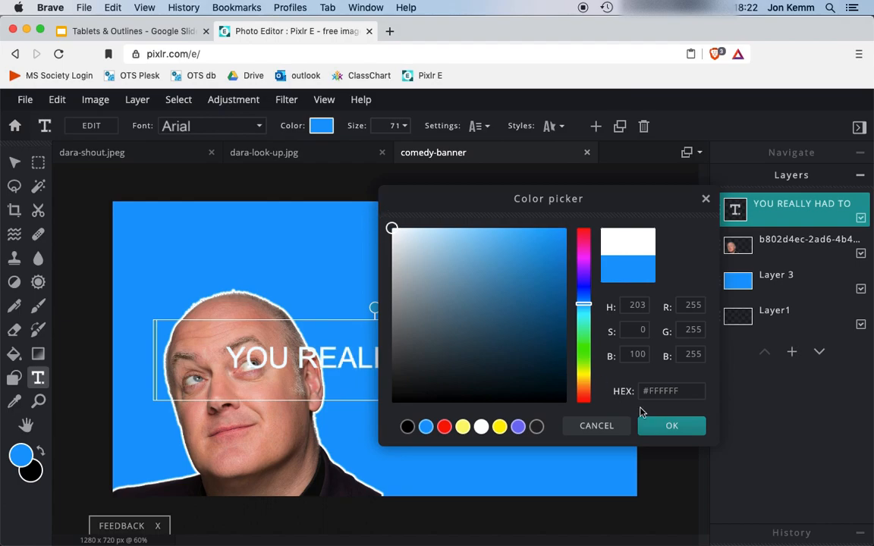
{"action": "left_click", "coordinate": [671, 427]}
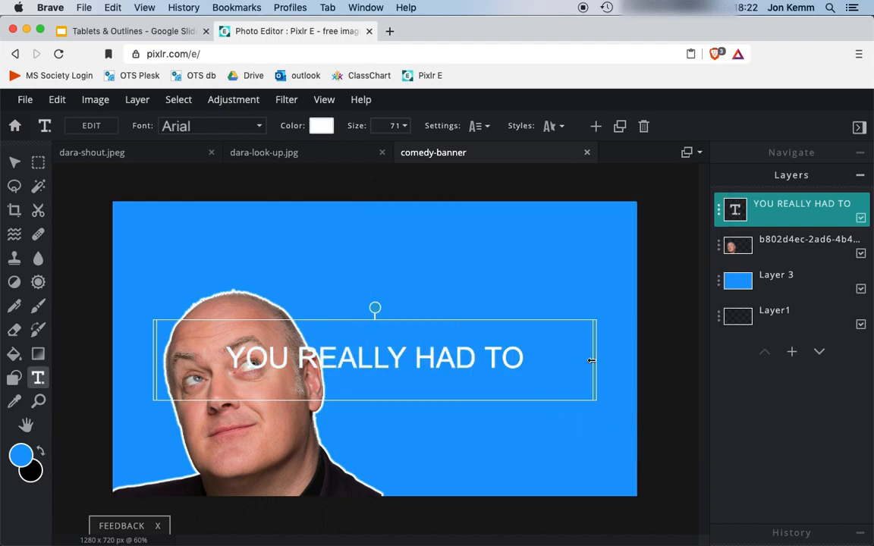
- Narrow the "YOU REALLY HAD TO" box so the words wrap onto three lines, and move it just right of the man's head
{"action": "left_click_drag", "start_coordinate": [591, 359], "coordinate": [316, 364]}
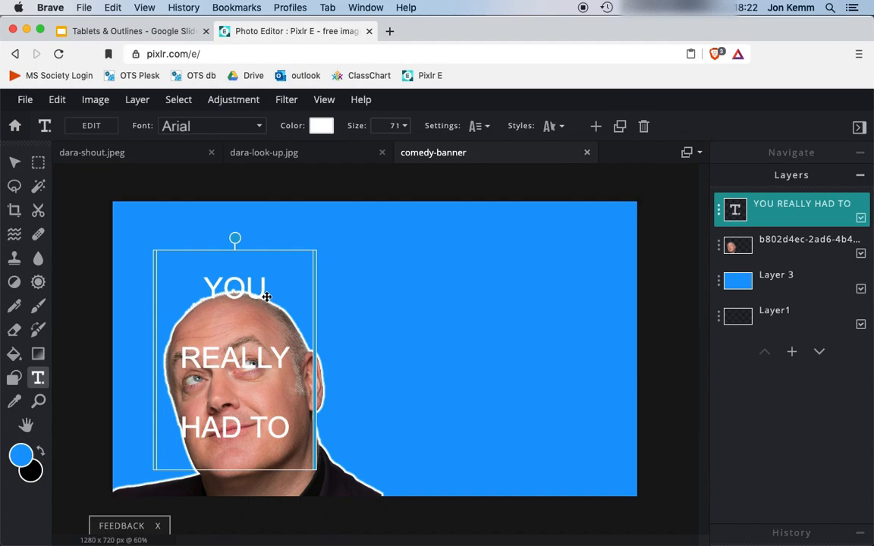
{"action": "left_click_drag", "start_coordinate": [264, 298], "coordinate": [428, 237]}
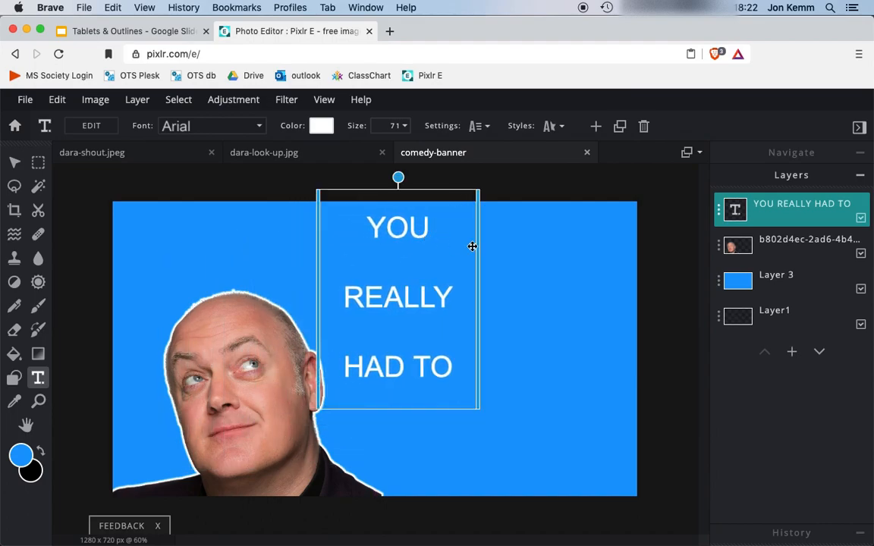
- Make the "YOU REALLY HAD TO" text bold and left-aligned with a line space of -50
{"action": "left_click", "coordinate": [484, 126]}
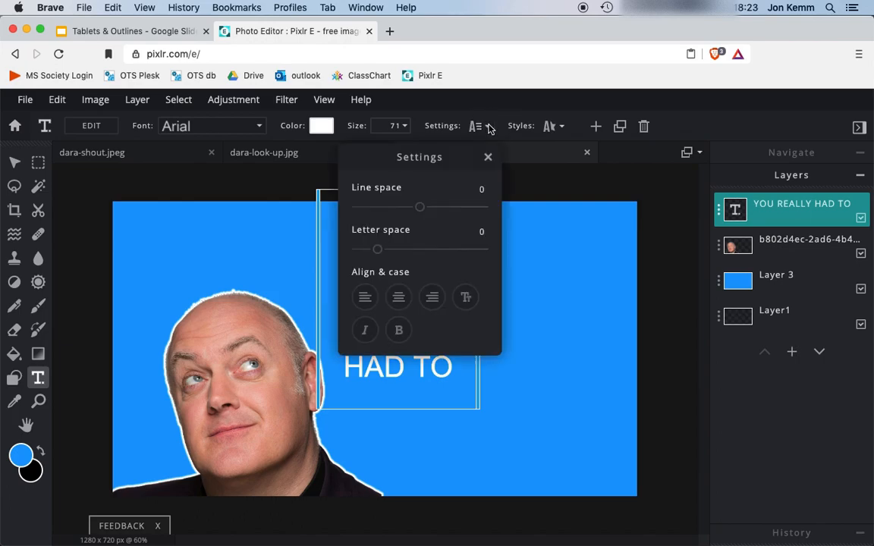
{"action": "left_click", "coordinate": [399, 331]}
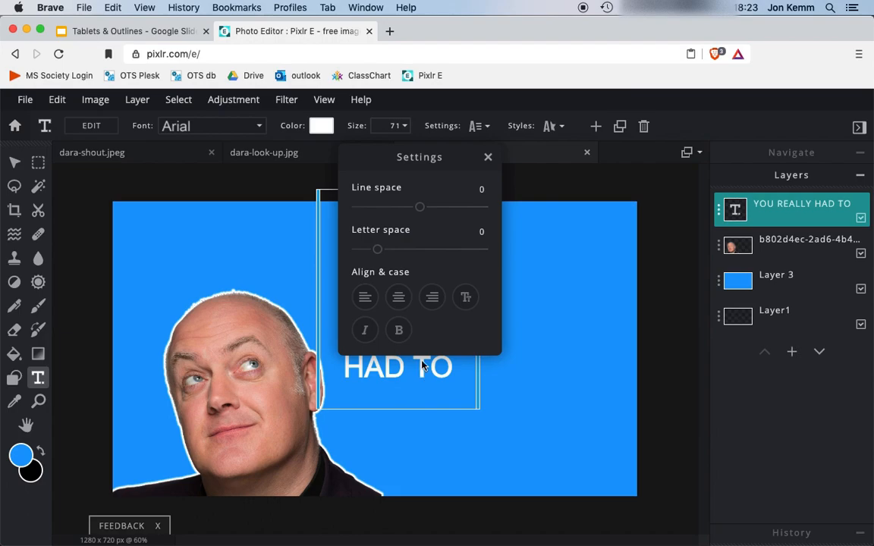
{"action": "left_click", "coordinate": [365, 298]}
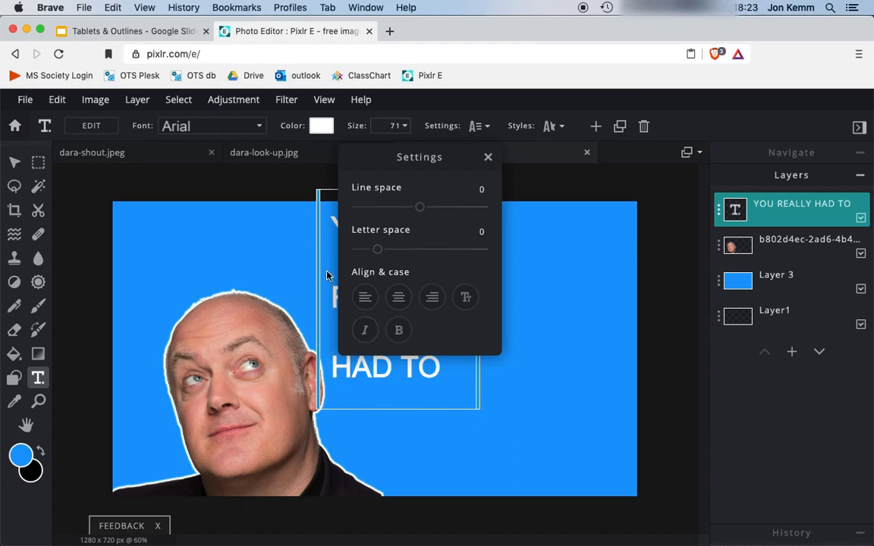
{"action": "left_click_drag", "start_coordinate": [432, 162], "coordinate": [618, 230]}
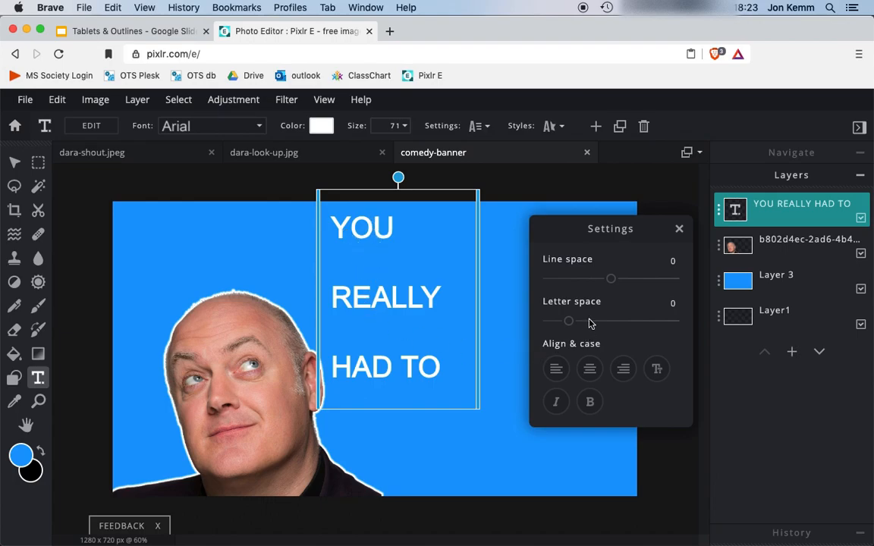
{"action": "left_click_drag", "start_coordinate": [613, 287], "coordinate": [580, 289]}
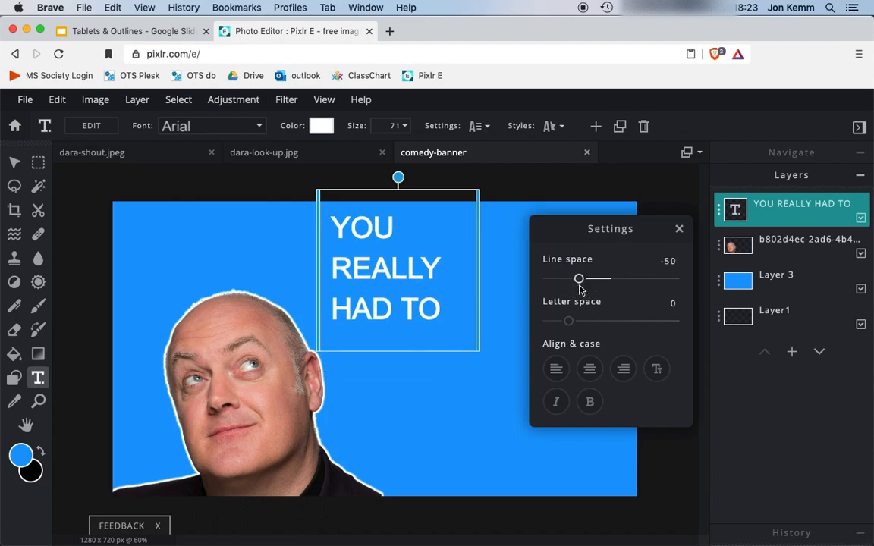
{"action": "left_click", "coordinate": [680, 230]}
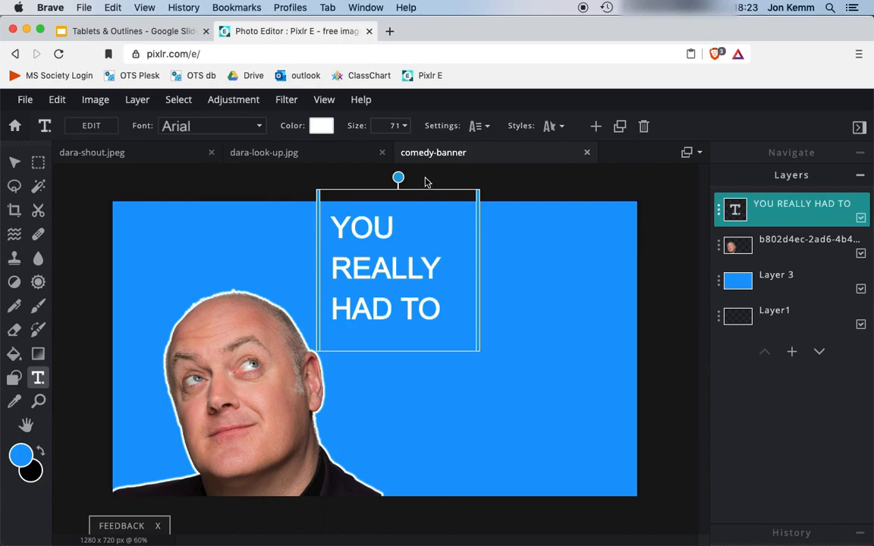
- Set the "YOU REALLY HAD TO" text size to 95 and widen its box slightly so "REALLY" fits
{"action": "left_click", "coordinate": [408, 126]}
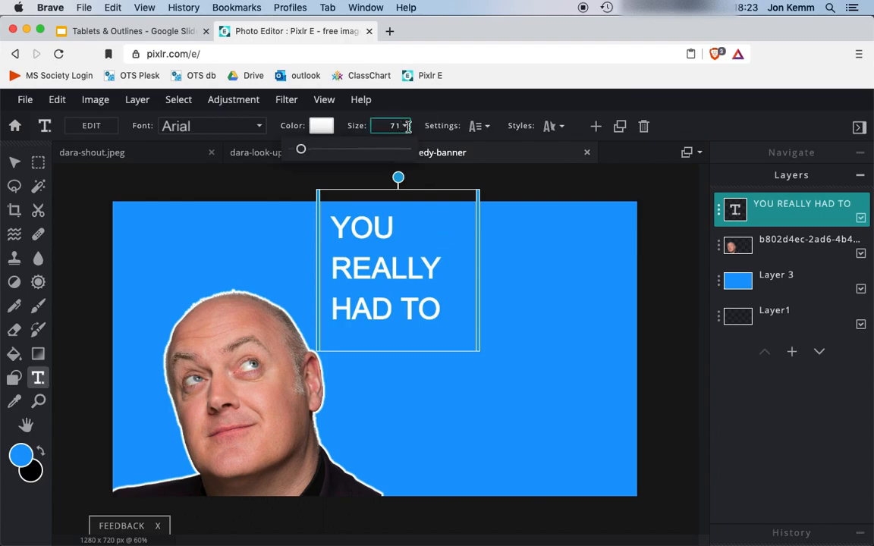
{"action": "left_click", "coordinate": [302, 151]}
{"action": "mouse_move", "coordinate": [302, 151]}
{"action": "left_mouse_down"}
{"action": "mouse_move", "coordinate": [314, 151]}
{"action": "mouse_move", "coordinate": [304, 148]}
{"action": "left_mouse_up"}
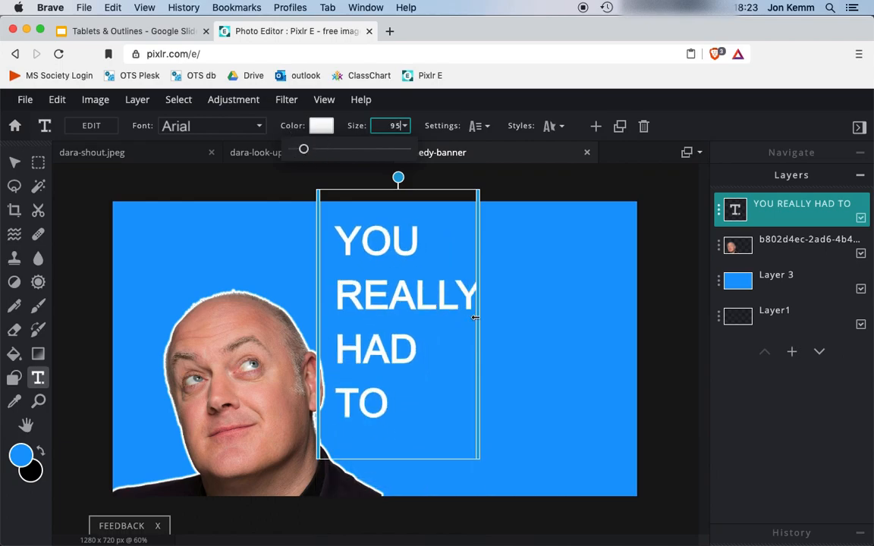
{"action": "left_click_drag", "start_coordinate": [477, 316], "coordinate": [498, 315]}
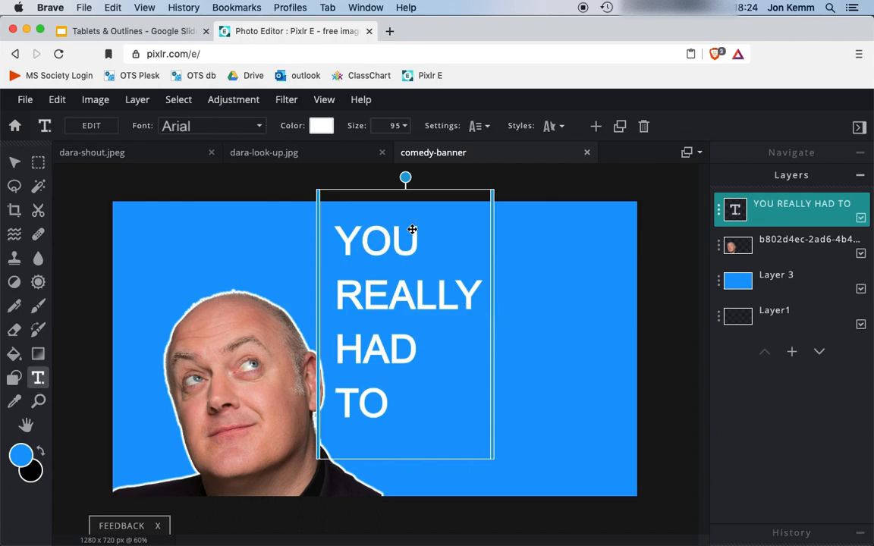
- Add a second text layer reading "BE THERE..." and narrow its box to width 410 so the words wrap onto two lines
{"action": "left_click", "coordinate": [793, 352]}
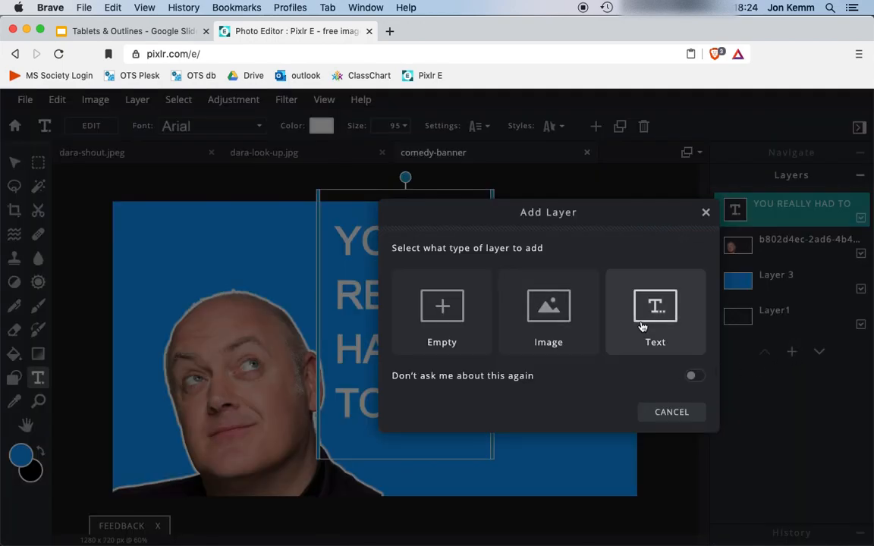
{"action": "left_click", "coordinate": [655, 311]}
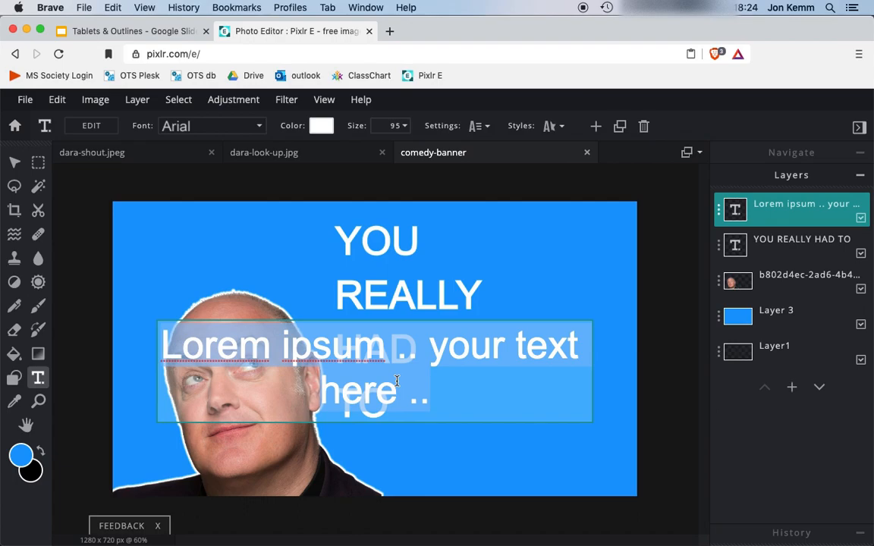
{"action": "type", "text": "BE"}
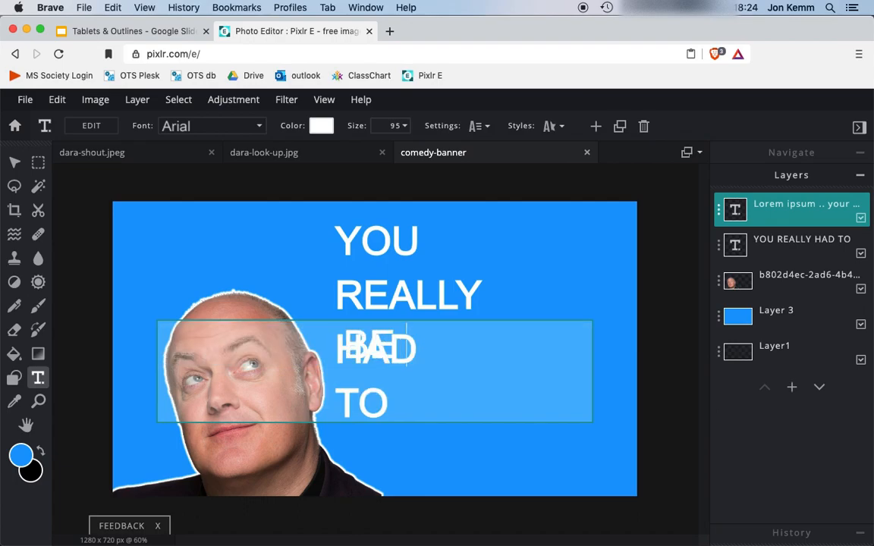
{"action": "type", "text": "TTERERE"}
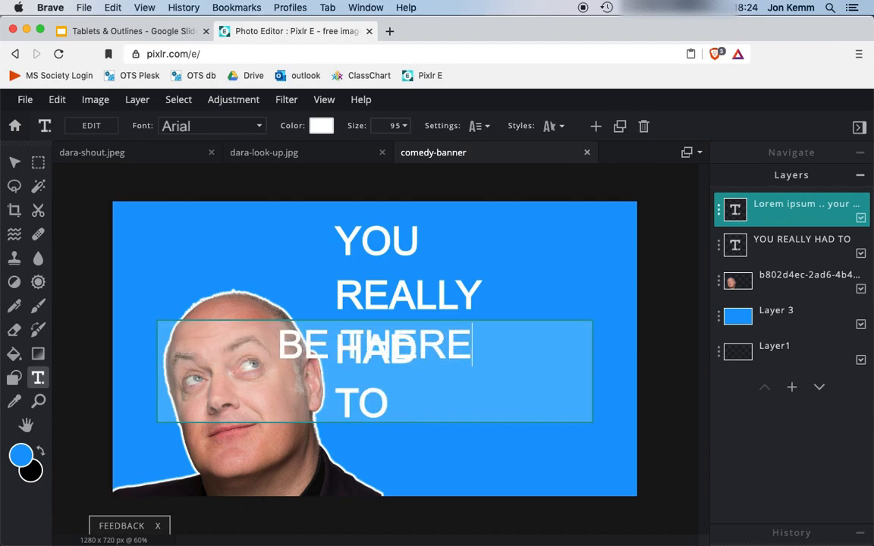
{"action": "type", "text": "..."}
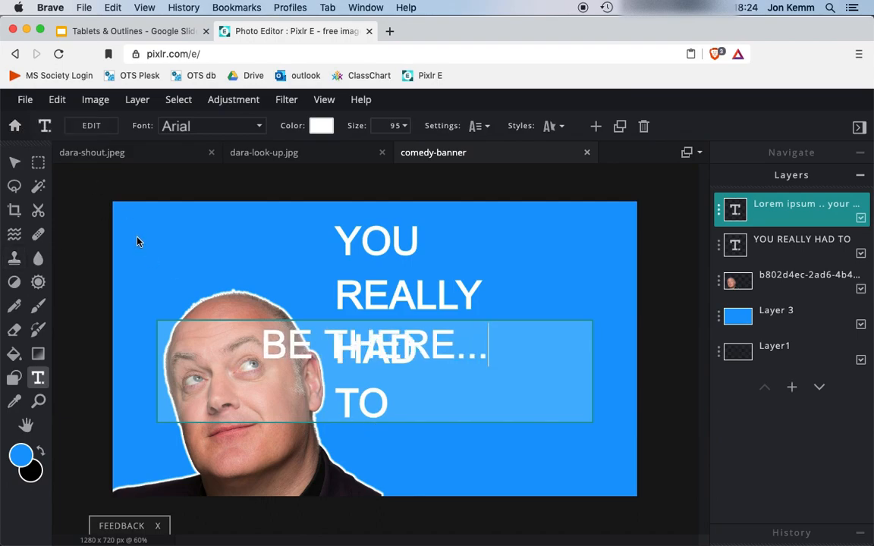
{"action": "left_click", "coordinate": [15, 162]}
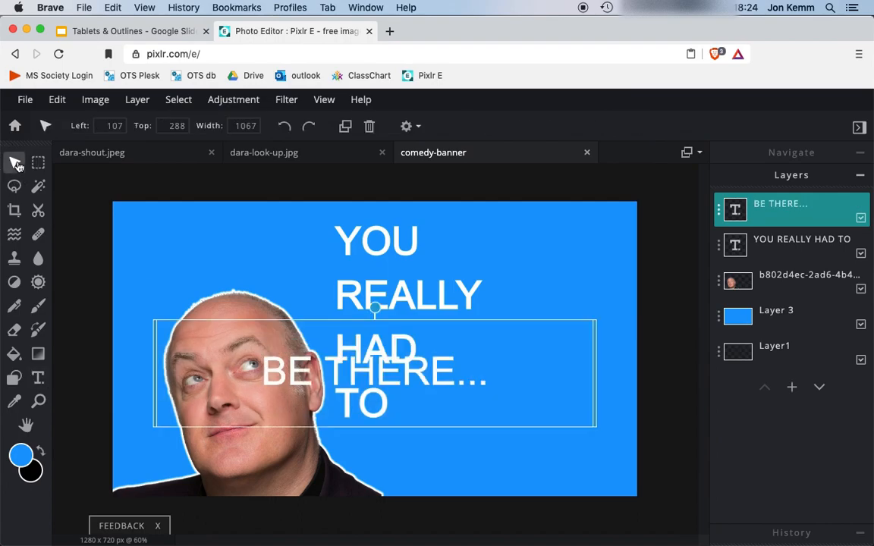
{"action": "left_click_drag", "start_coordinate": [595, 370], "coordinate": [327, 263]}
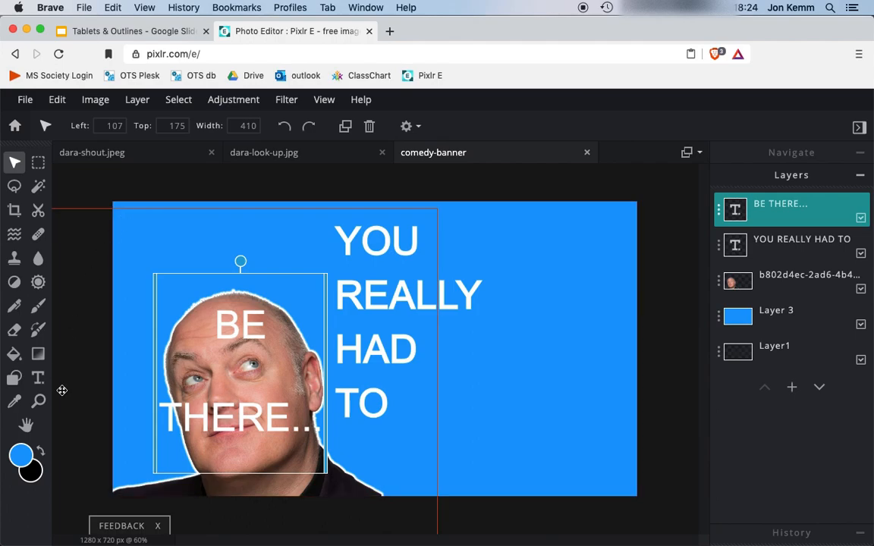
- Make the "BE THERE..." text bold and right-aligned with line space -48 and letter space -2
{"action": "left_click", "coordinate": [38, 377]}
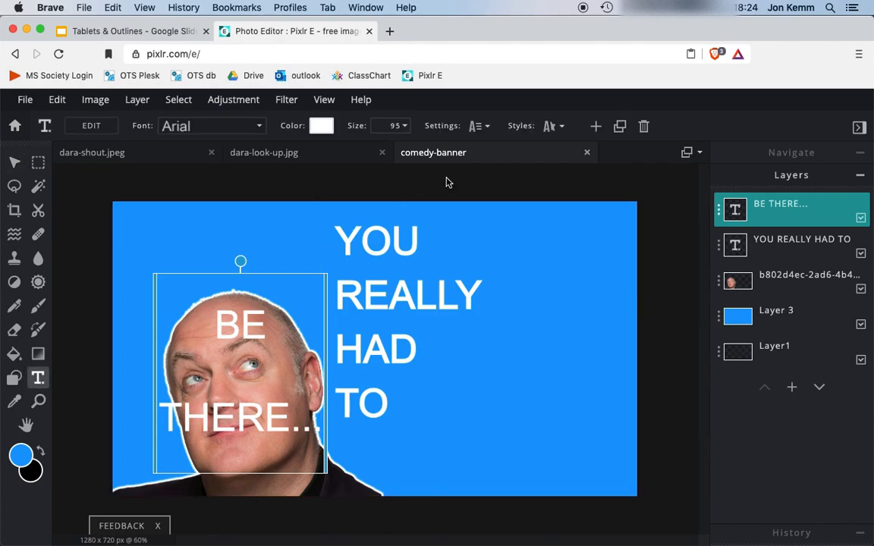
{"action": "left_click", "coordinate": [478, 127]}
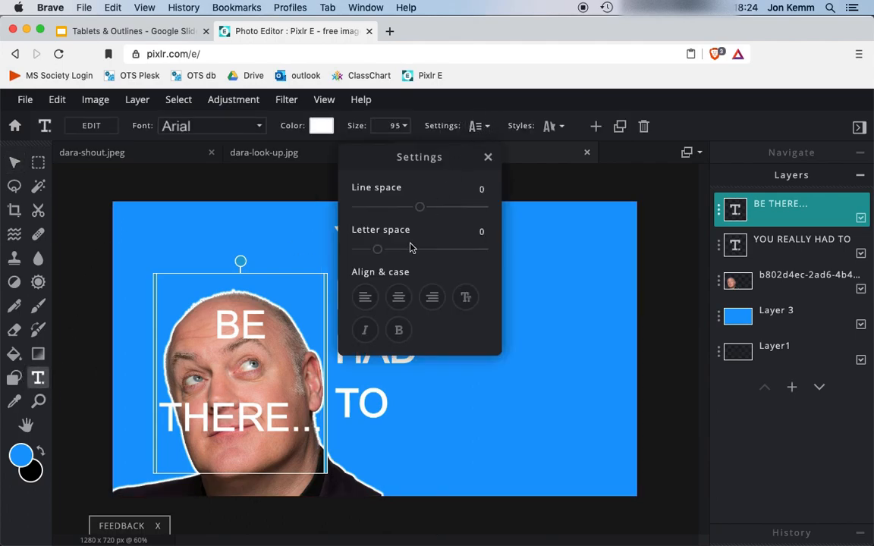
{"action": "left_click", "coordinate": [399, 329]}
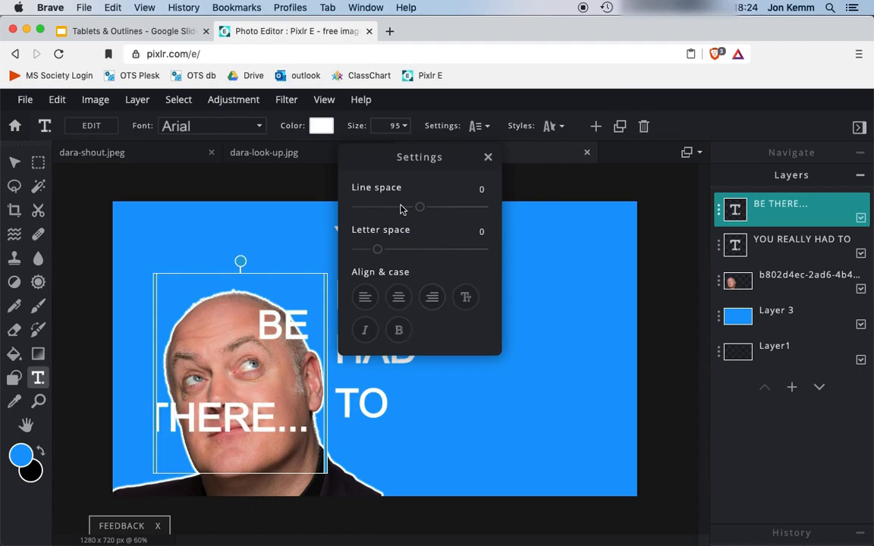
{"action": "left_click_drag", "start_coordinate": [421, 208], "coordinate": [390, 211]}
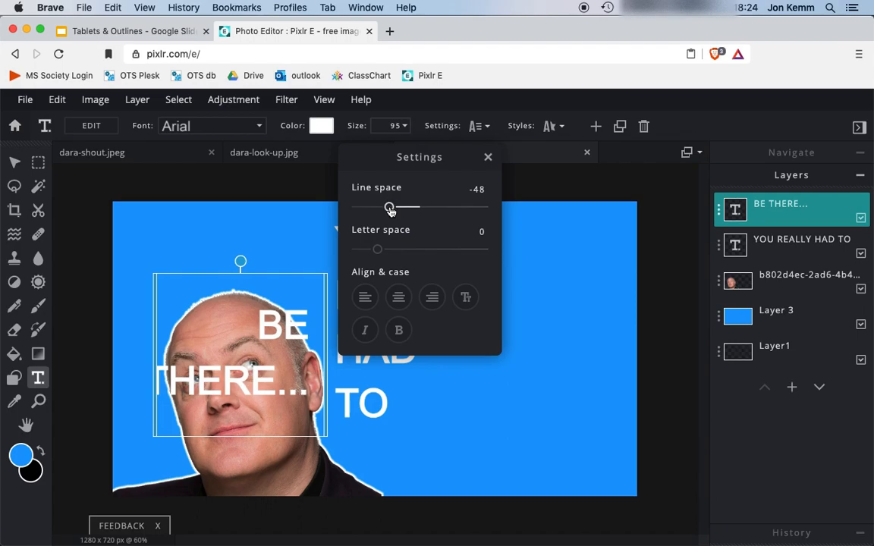
{"action": "left_click_drag", "start_coordinate": [378, 250], "coordinate": [429, 247]}
{"action": "left_click", "coordinate": [429, 245]}
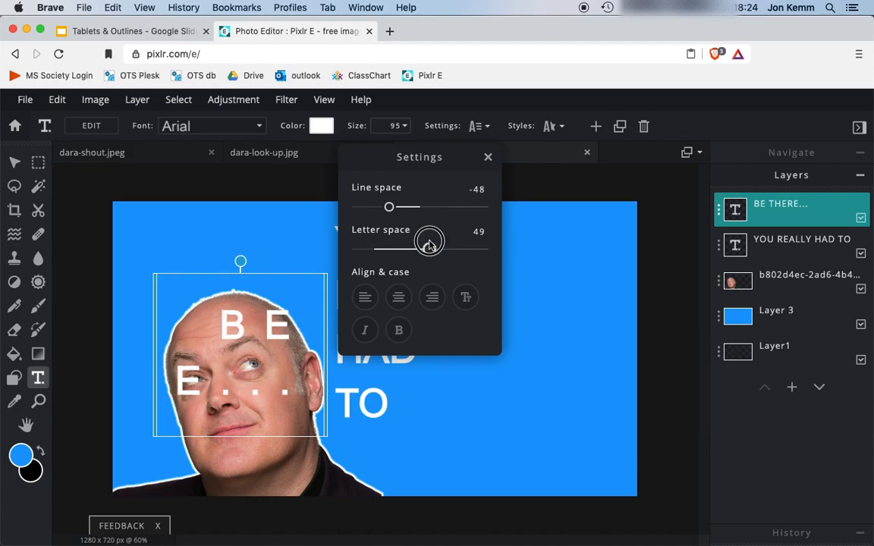
{"action": "left_click_drag", "start_coordinate": [429, 246], "coordinate": [377, 261]}
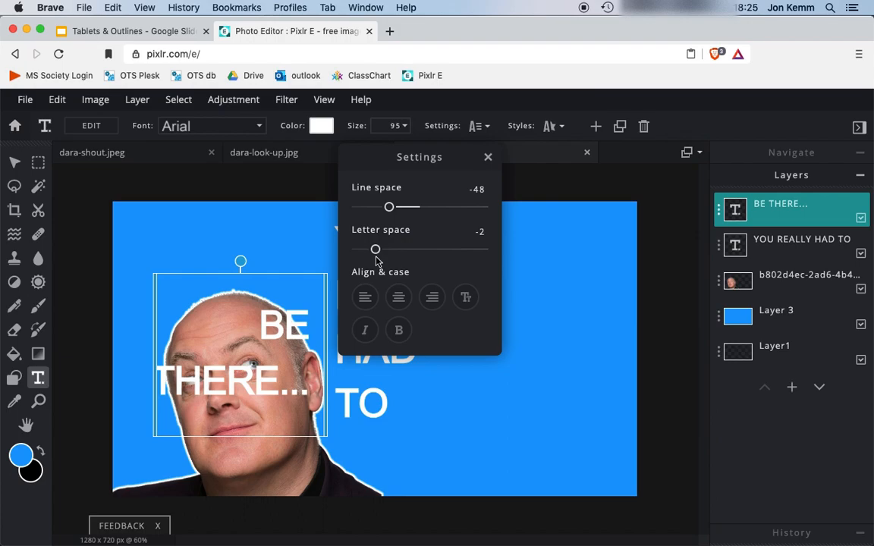
- Move the "BE THERE..." text off the comedian's face into the lower-right corner of the banner
{"action": "left_click", "coordinate": [488, 158]}
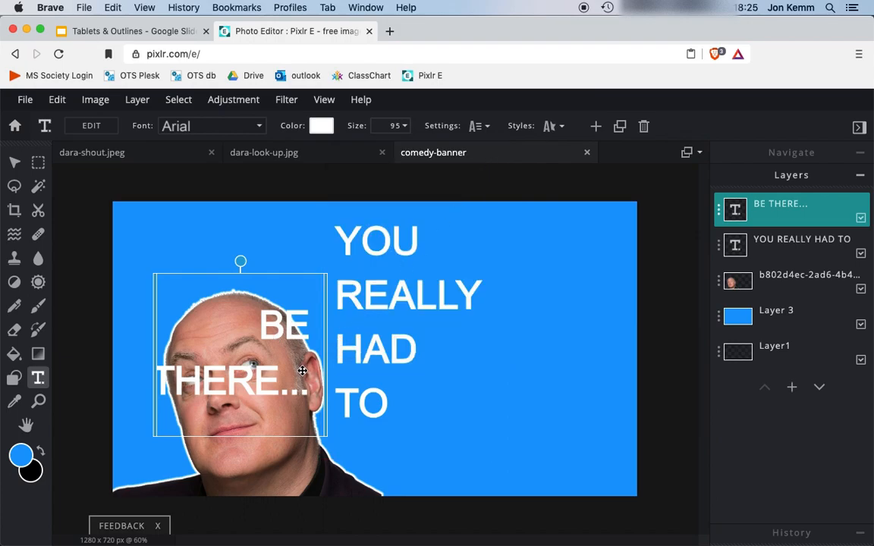
{"action": "left_click_drag", "start_coordinate": [287, 380], "coordinate": [573, 464]}
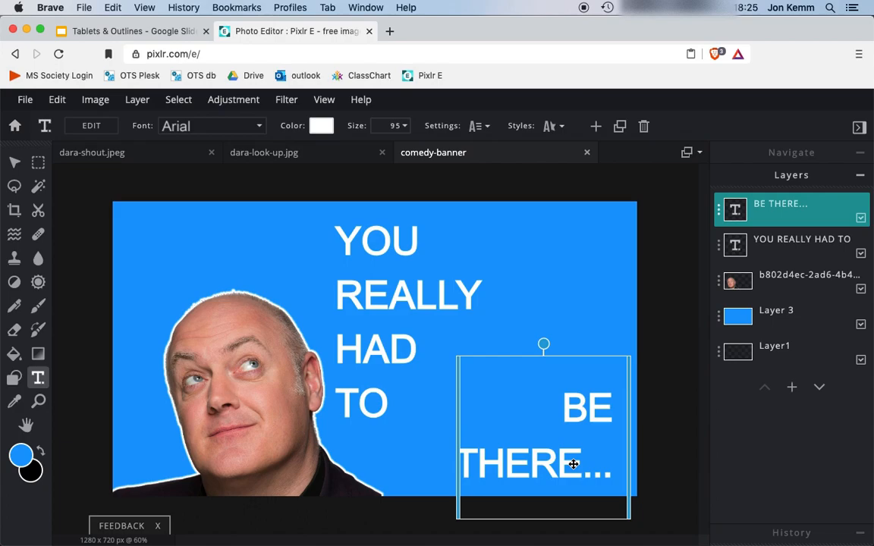
- Shift the comedian cut-out to the banner's left edge and move "YOU REALLY HAD TO" left and slightly up beside him
{"action": "left_click", "coordinate": [13, 168]}
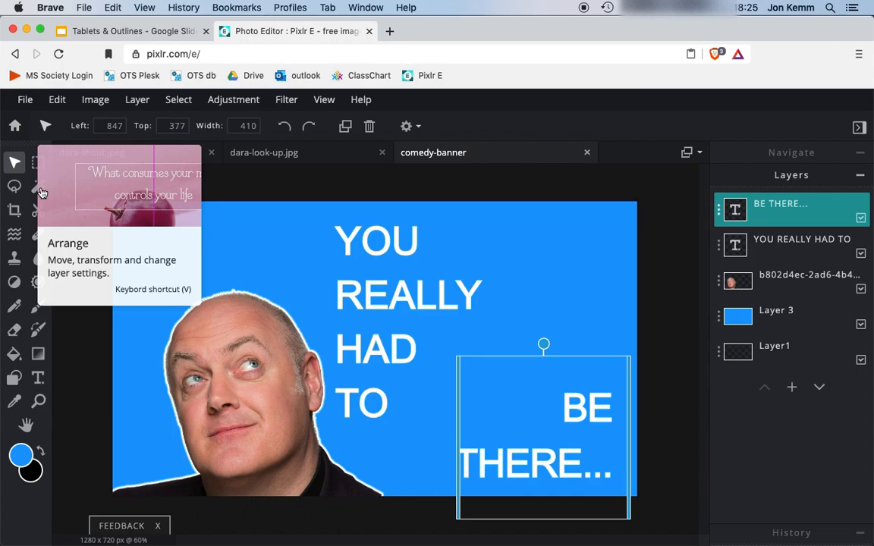
{"action": "left_click", "coordinate": [245, 388]}
{"action": "left_click_drag", "start_coordinate": [245, 388], "coordinate": [204, 389]}
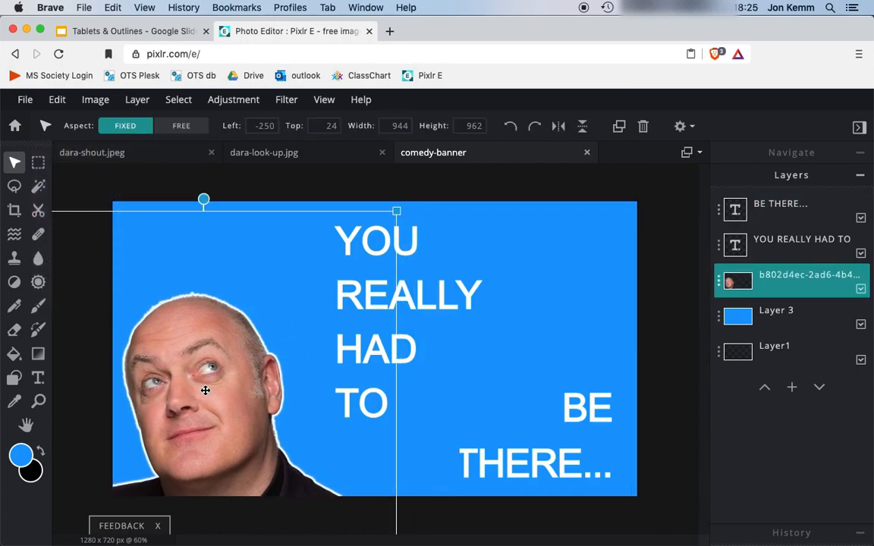
{"action": "left_click", "coordinate": [419, 309]}
{"action": "left_click_drag", "start_coordinate": [419, 309], "coordinate": [379, 297]}
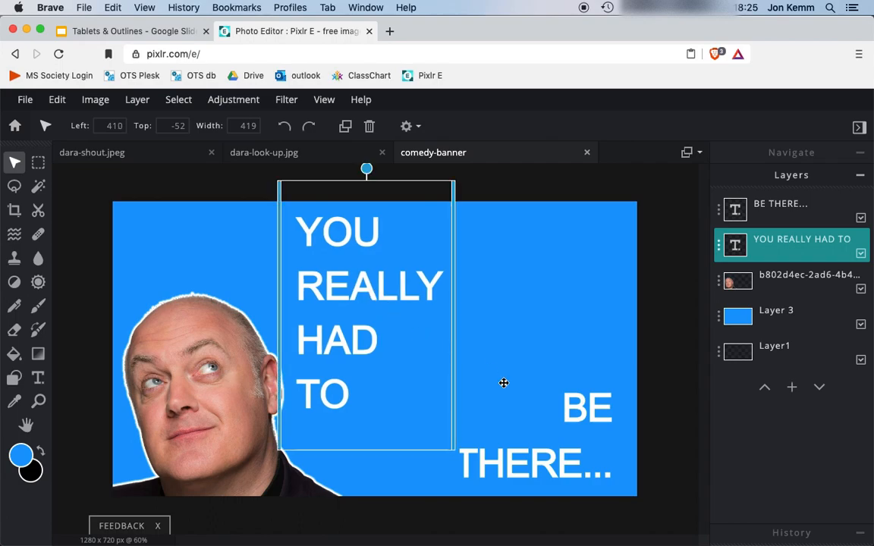
{"action": "left_click", "coordinate": [567, 418]}
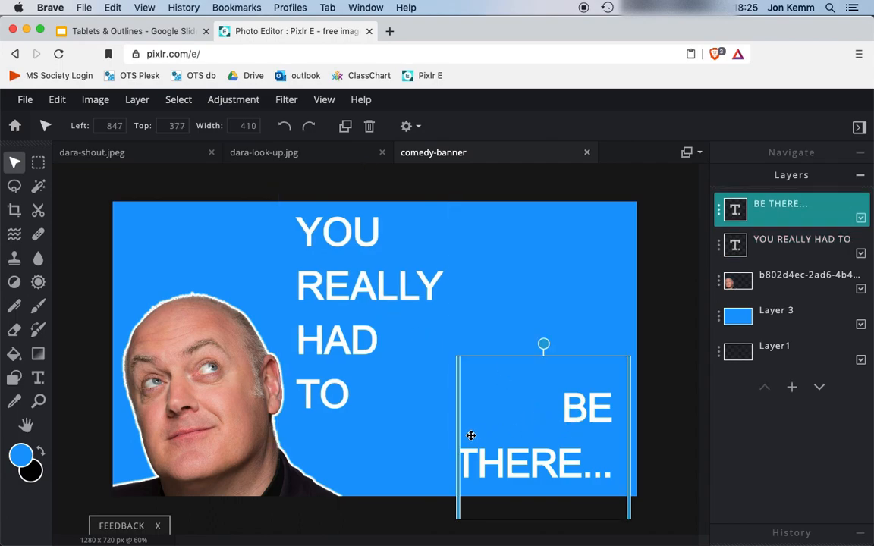
{"action": "left_click", "coordinate": [430, 446]}
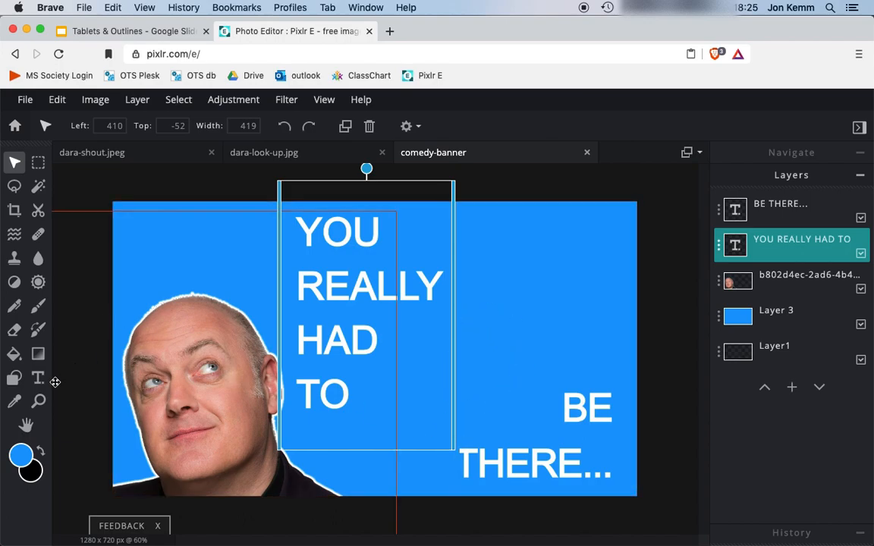
- Switch to the shape tool and add an empty layer on top of the layer stack for drawing shapes
{"action": "left_click", "coordinate": [15, 378]}
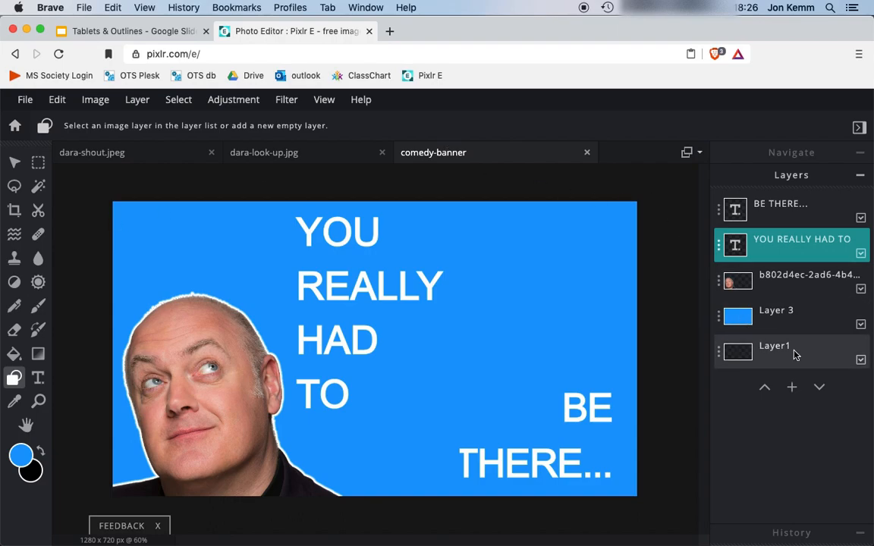
{"action": "left_click", "coordinate": [794, 287]}
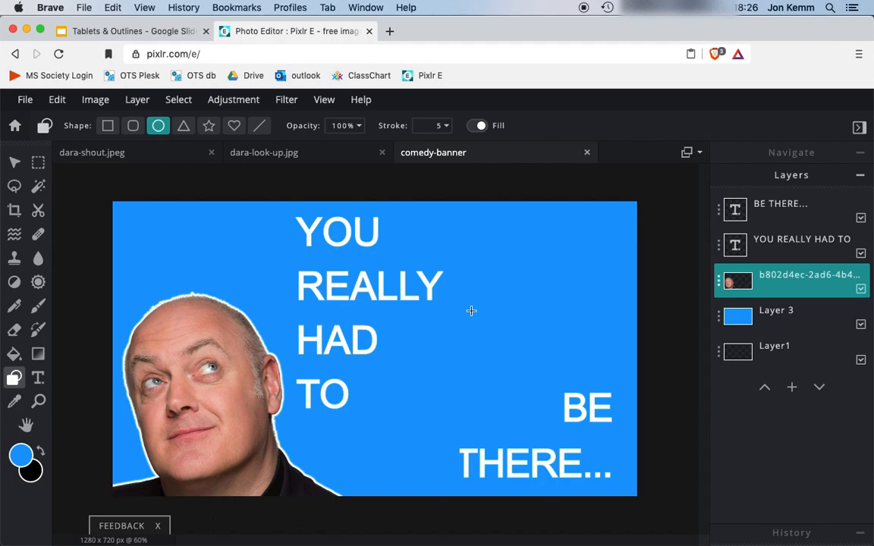
{"action": "left_click", "coordinate": [793, 387]}
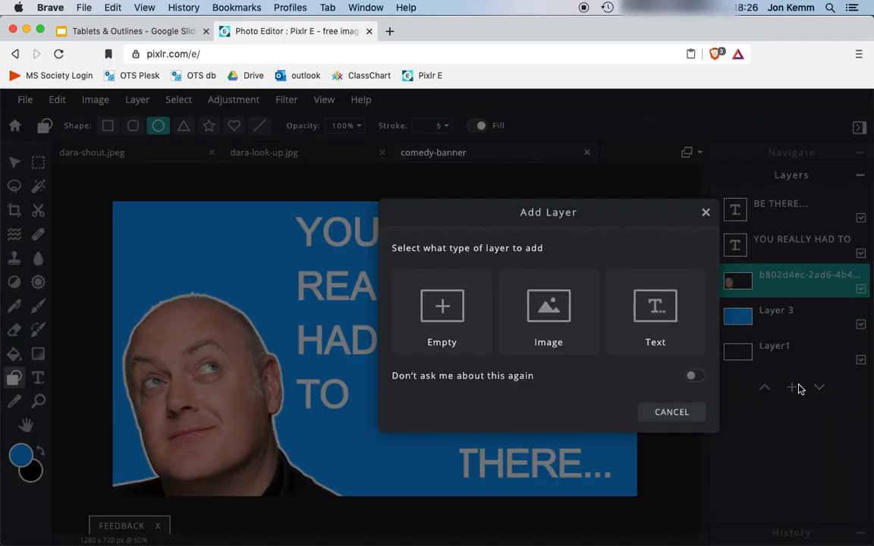
{"action": "left_click", "coordinate": [443, 318]}
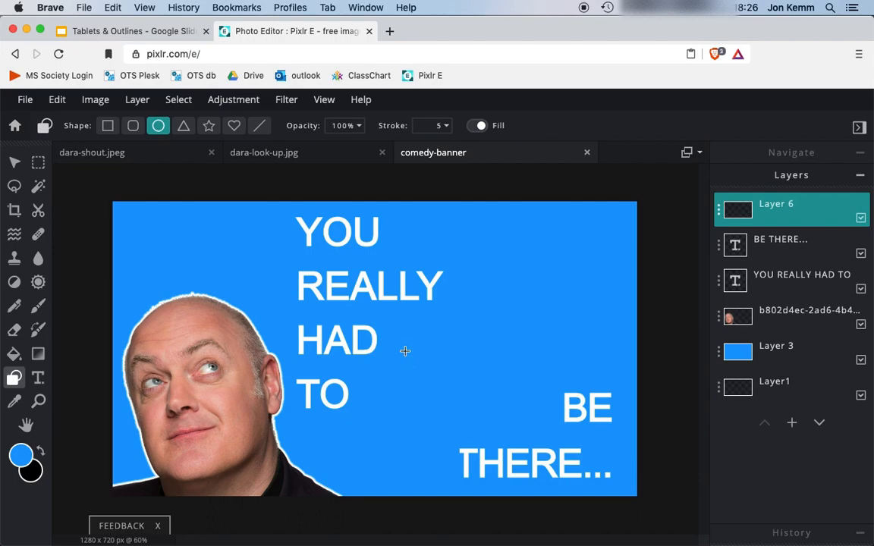
{"action": "left_click_drag", "start_coordinate": [401, 311], "coordinate": [543, 421]}
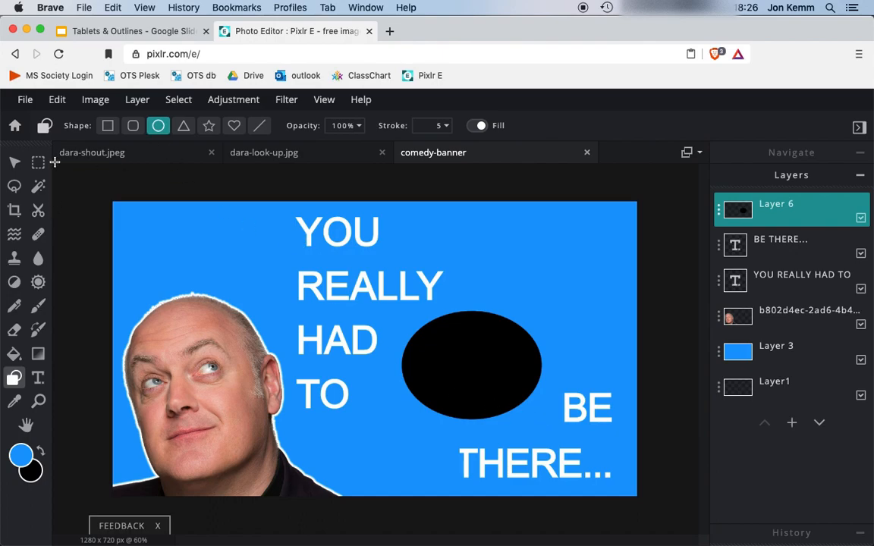
{"action": "left_click", "coordinate": [61, 103]}
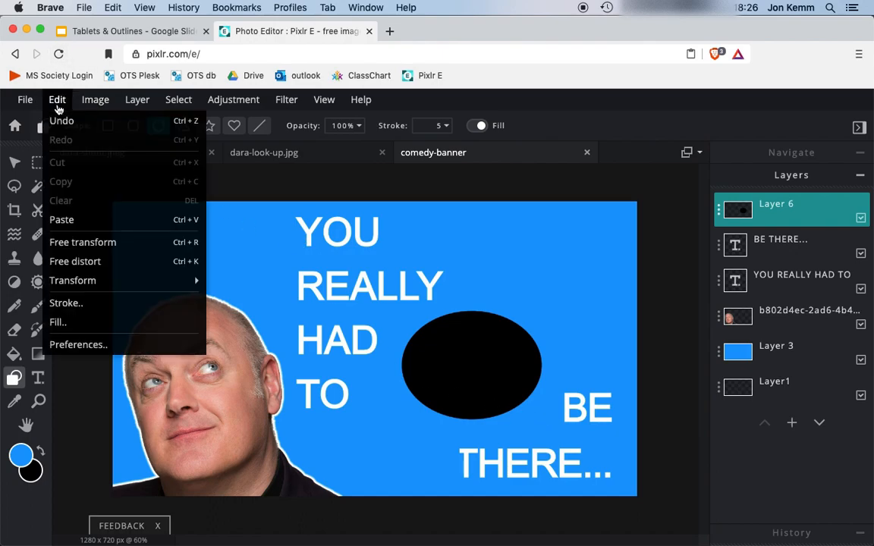
{"action": "left_click", "coordinate": [60, 120]}
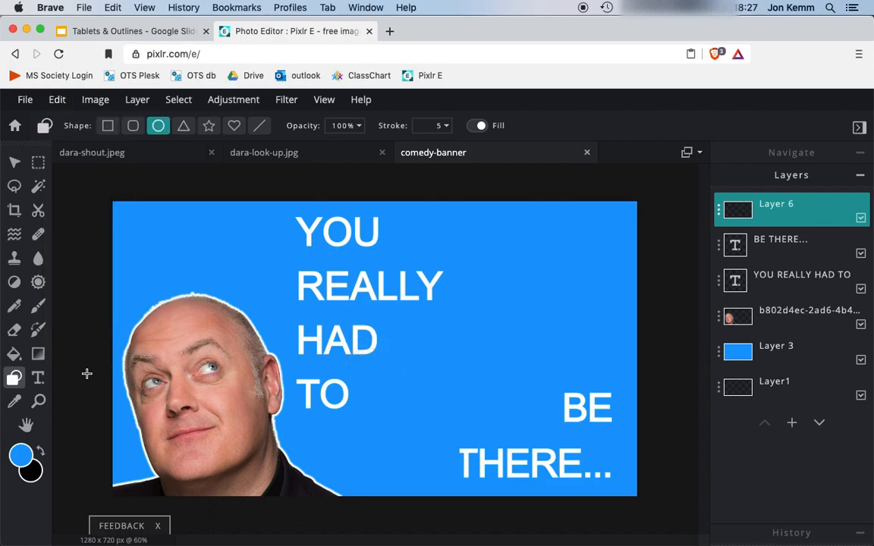
- Swap the foreground and background colours, draw a black-outlined blue circle beside "HAD TO" on Layer 6, and hide the blue Layer 3
{"action": "left_click", "coordinate": [41, 451]}
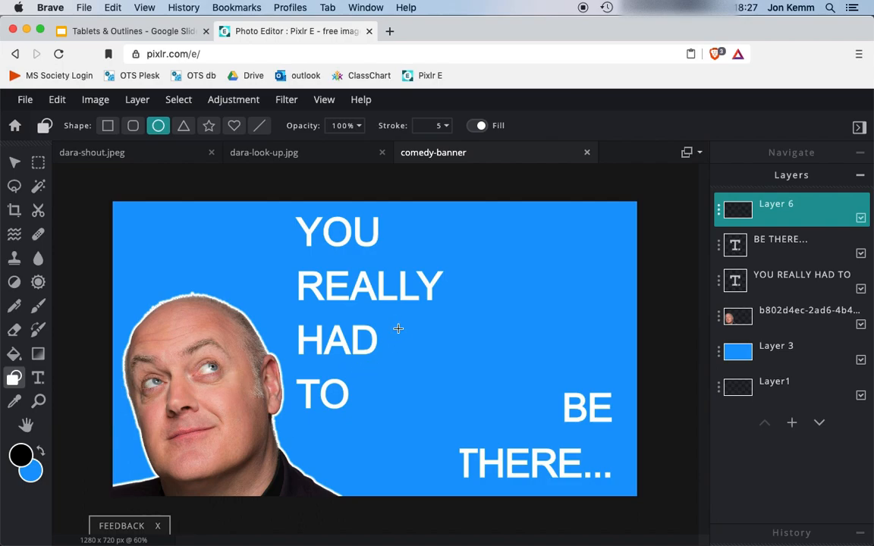
{"action": "left_click_drag", "start_coordinate": [396, 312], "coordinate": [521, 426]}
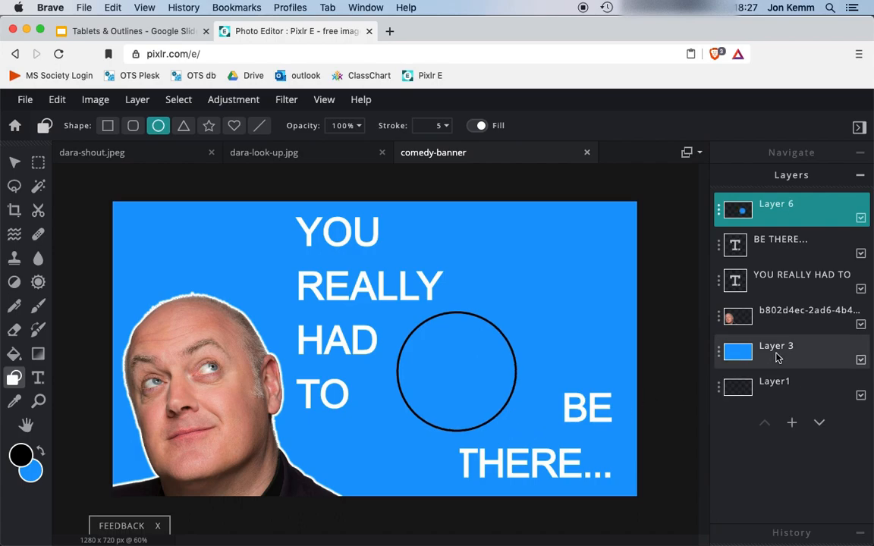
{"action": "left_click", "coordinate": [862, 361]}
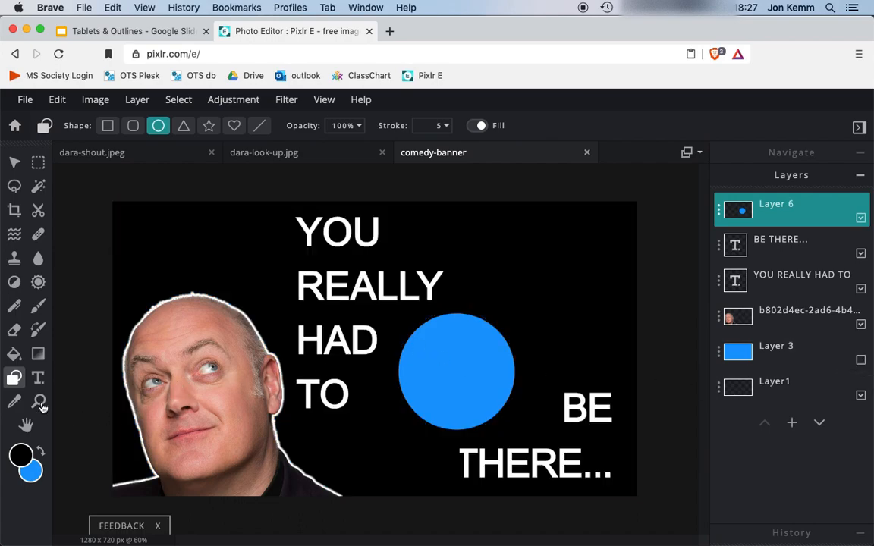
- Add a text layer reading "COMEDY" above the circle layer and narrow its box to width 480
{"action": "left_click", "coordinate": [38, 378]}
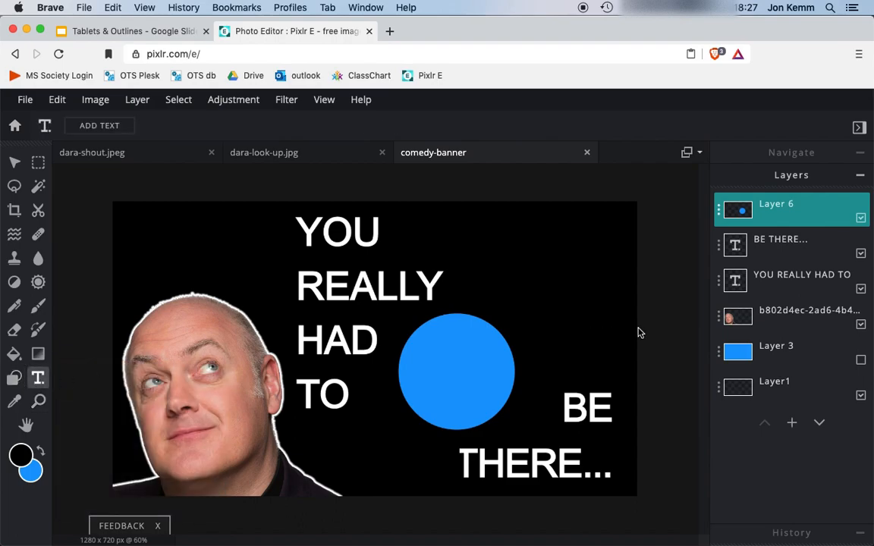
{"action": "left_click", "coordinate": [791, 422]}
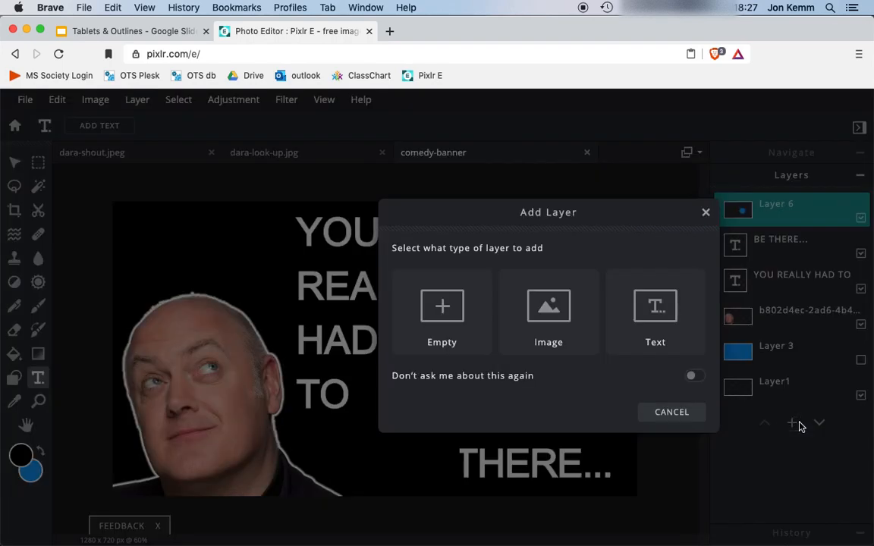
{"action": "left_click", "coordinate": [655, 318]}
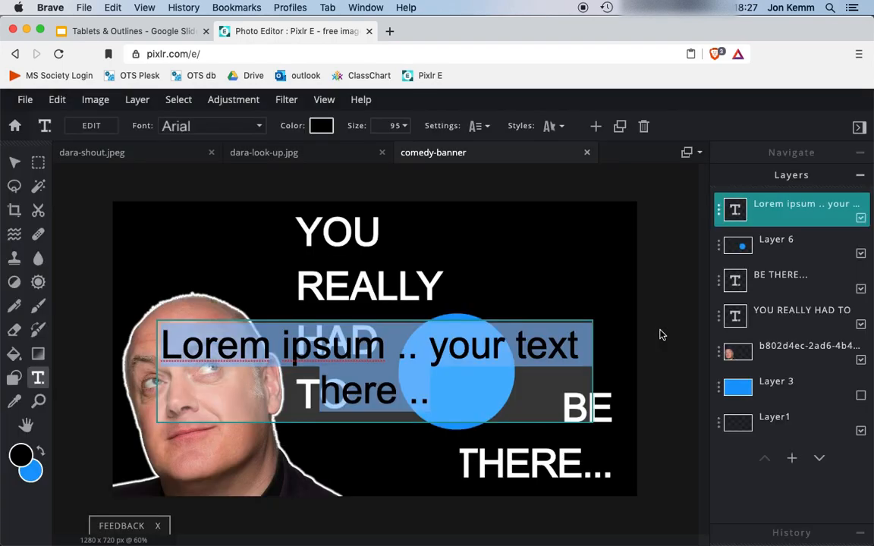
{"action": "type", "text": "C"}
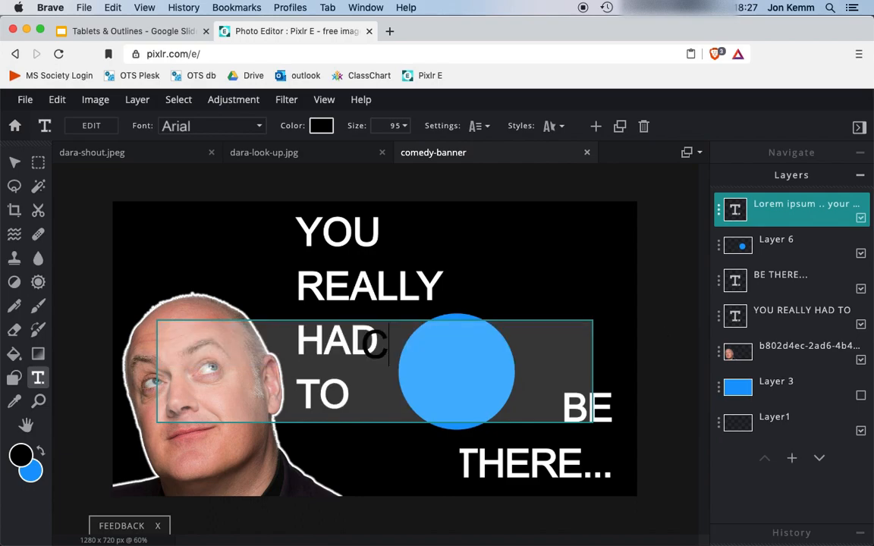
{"action": "type", "text": "OM"}
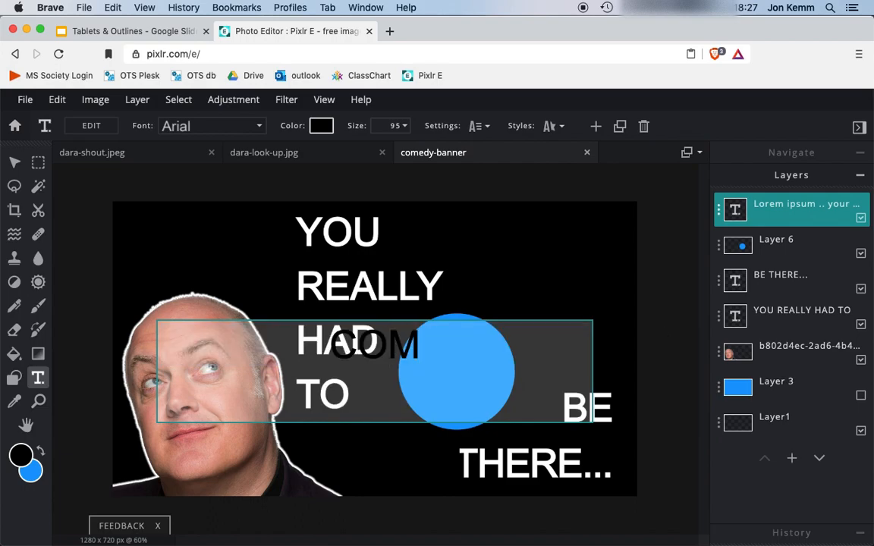
{"action": "type", "text": "EDY"}
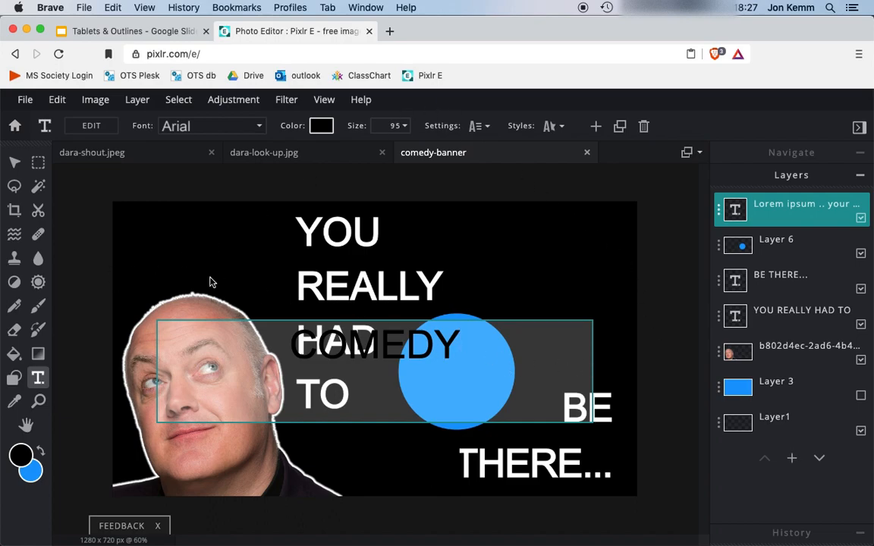
{"action": "left_click", "coordinate": [14, 162]}
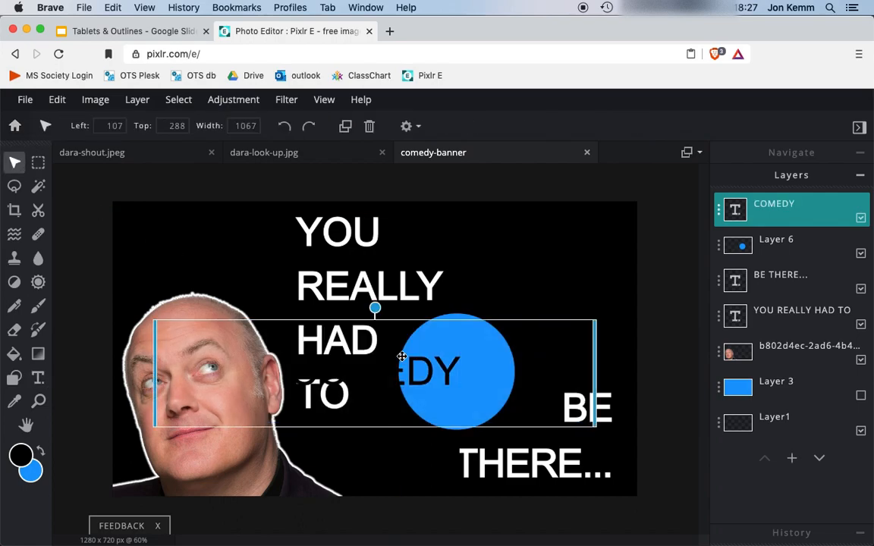
{"action": "left_click_drag", "start_coordinate": [591, 379], "coordinate": [351, 358]}
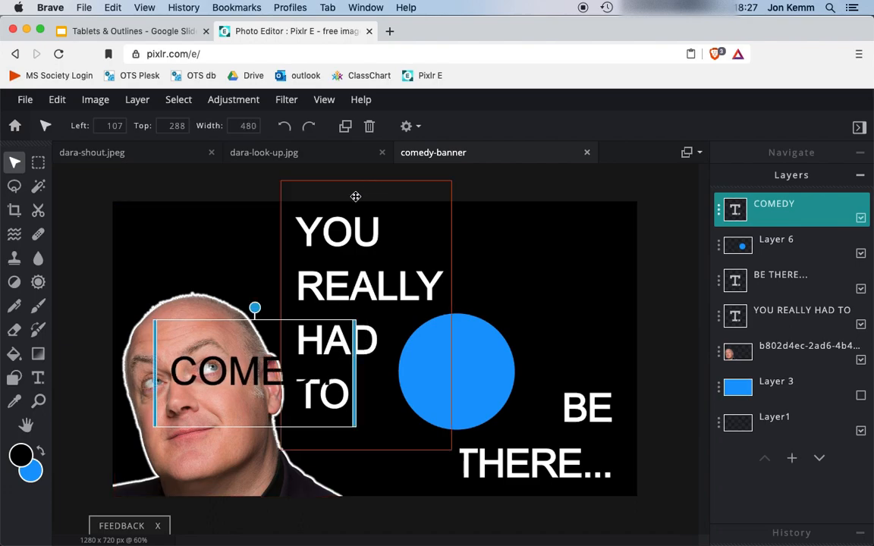
- Change the "COMEDY" text colour to white (#FFFFFF) and move the text over the blue circle
{"action": "left_click", "coordinate": [39, 383]}
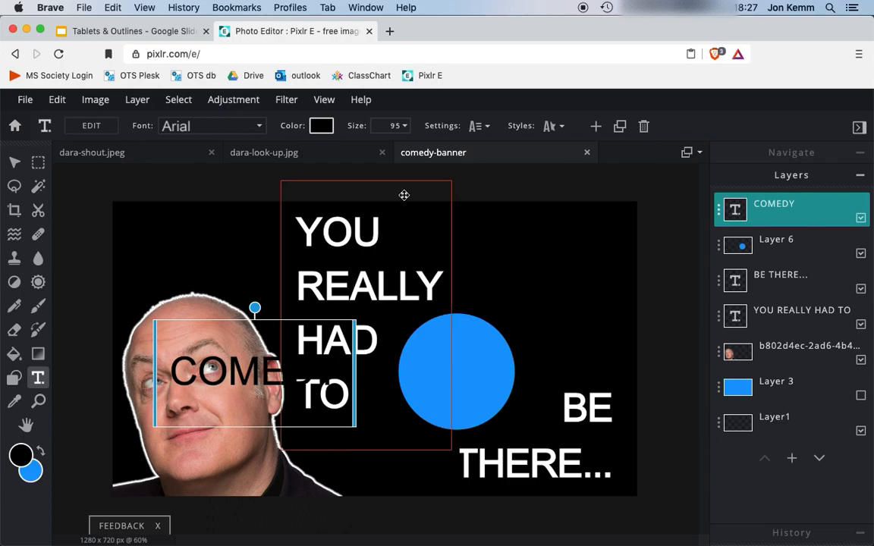
{"action": "left_click", "coordinate": [321, 126]}
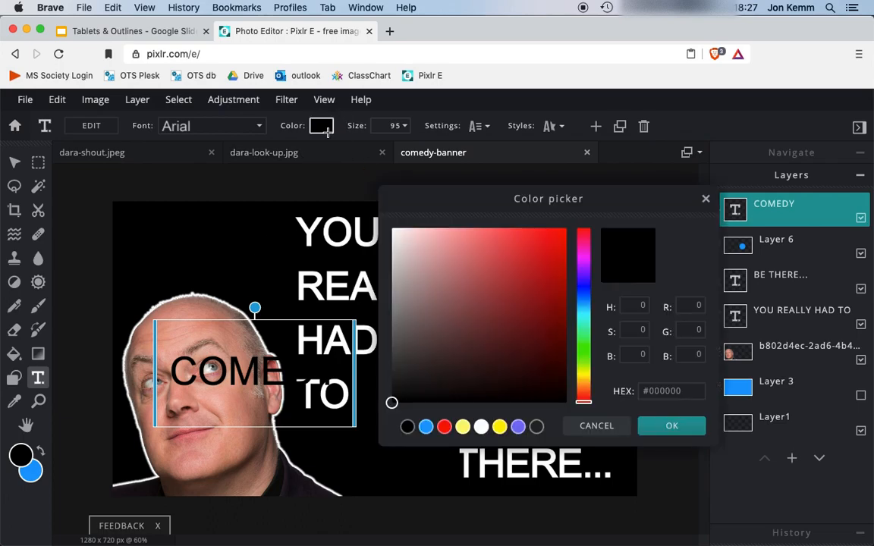
{"action": "left_click_drag", "start_coordinate": [394, 242], "coordinate": [390, 220]}
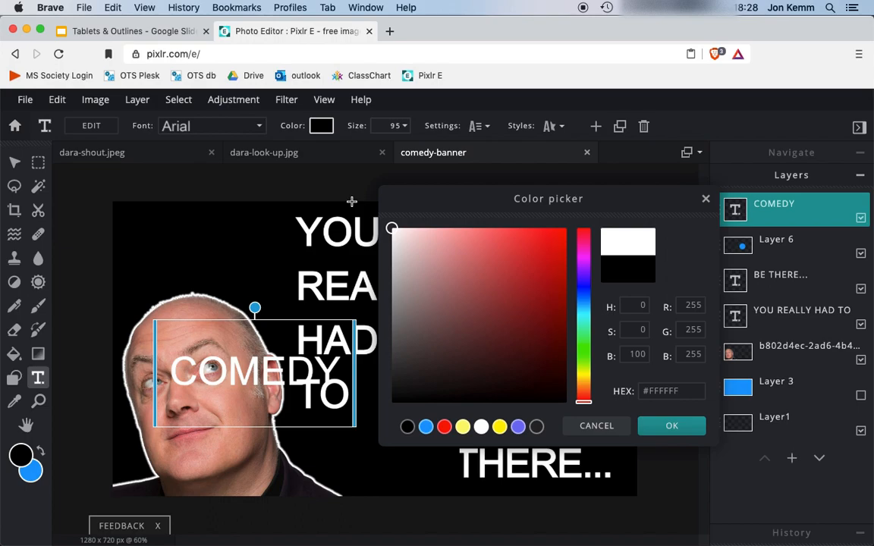
{"action": "left_click", "coordinate": [672, 427]}
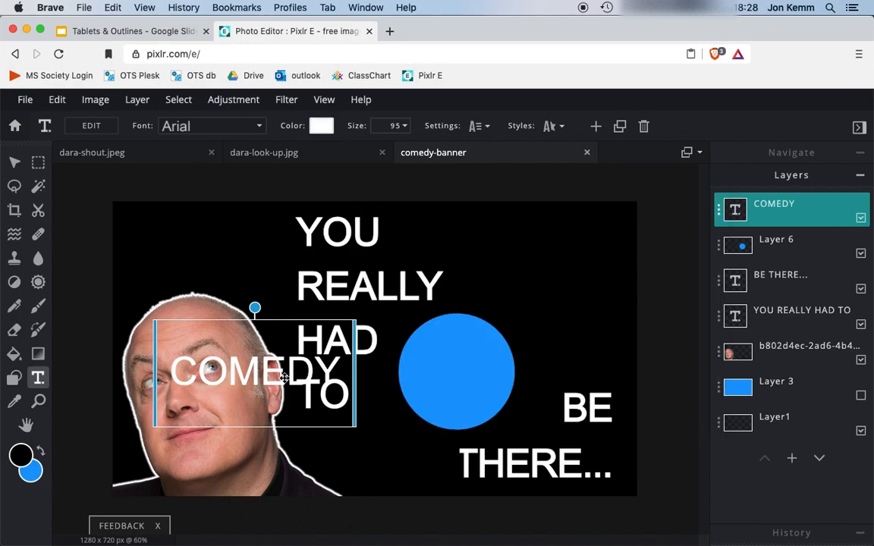
{"action": "left_click_drag", "start_coordinate": [286, 378], "coordinate": [521, 377]}
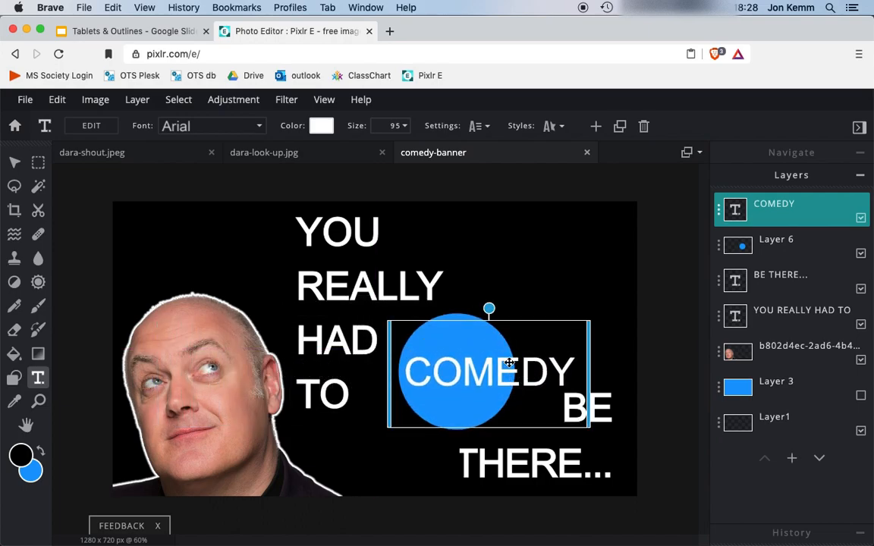
- Reduce the "COMEDY" text size to 60 and centre the word on the blue circle
{"action": "left_click", "coordinate": [395, 129]}
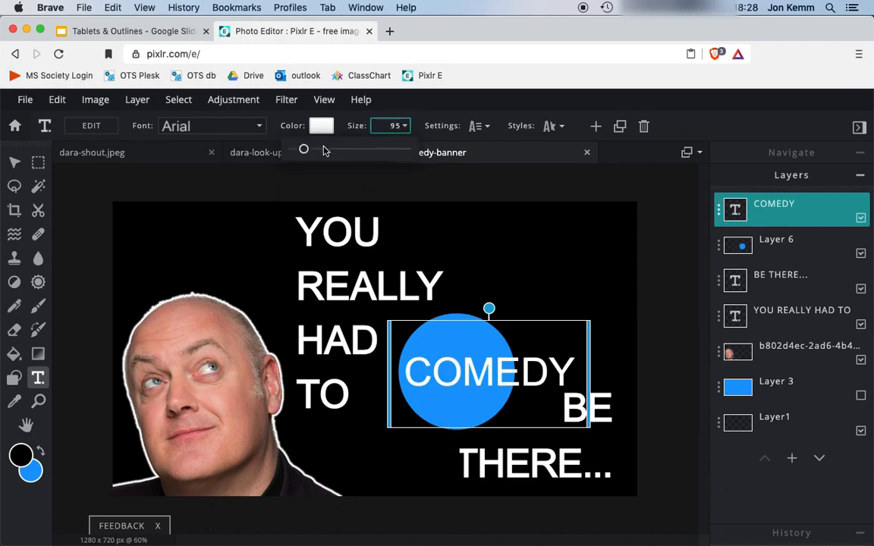
{"action": "left_click_drag", "start_coordinate": [306, 151], "coordinate": [301, 154]}
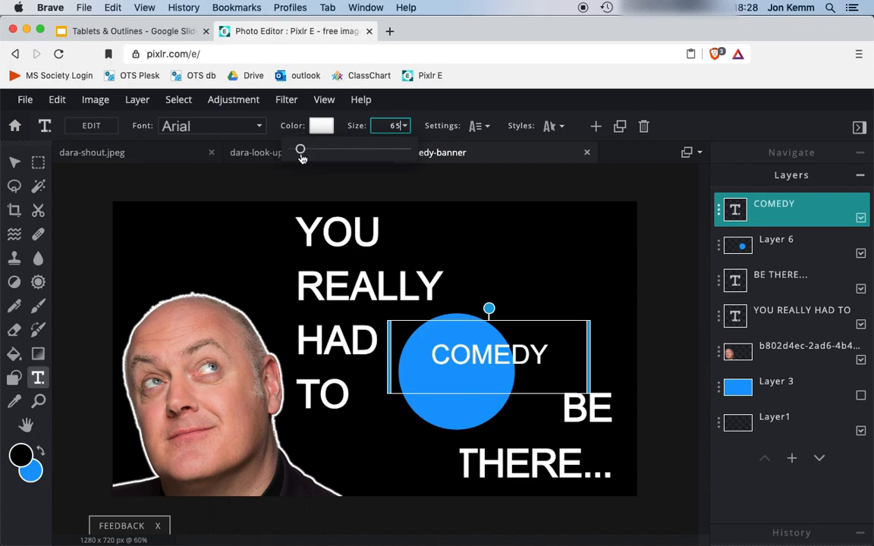
{"action": "left_click_drag", "start_coordinate": [490, 350], "coordinate": [437, 372]}
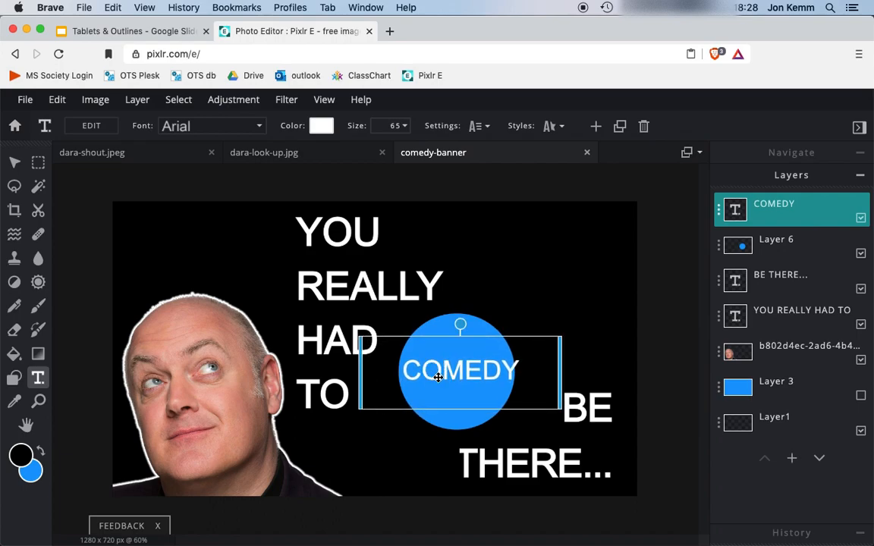
{"action": "left_click", "coordinate": [395, 126]}
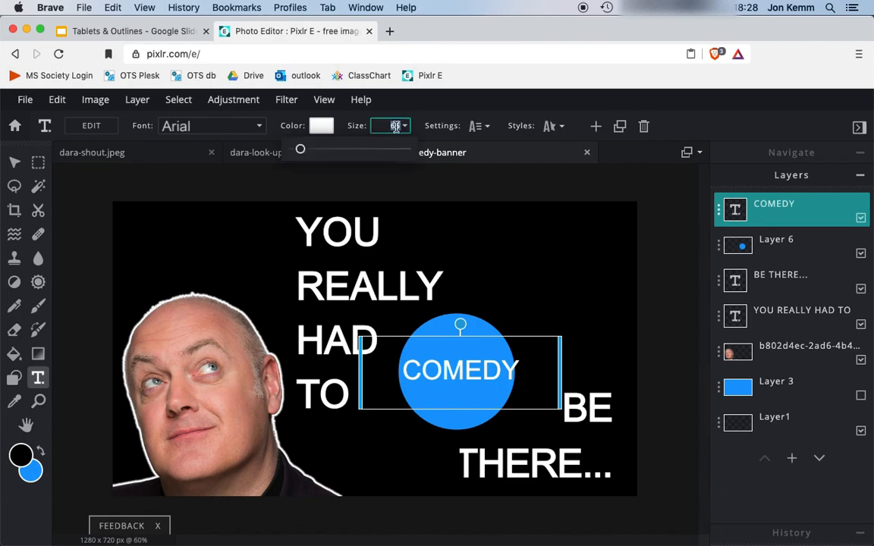
{"action": "type", "text": "6"}
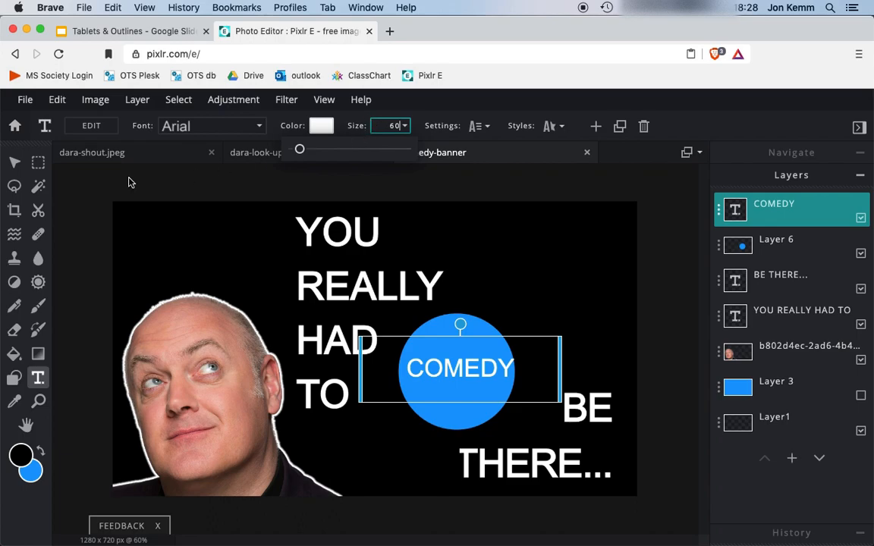
- Nudge the "COMEDY" text so the word is centred on the blue circle, and deselect its layer
{"action": "left_click", "coordinate": [15, 162]}
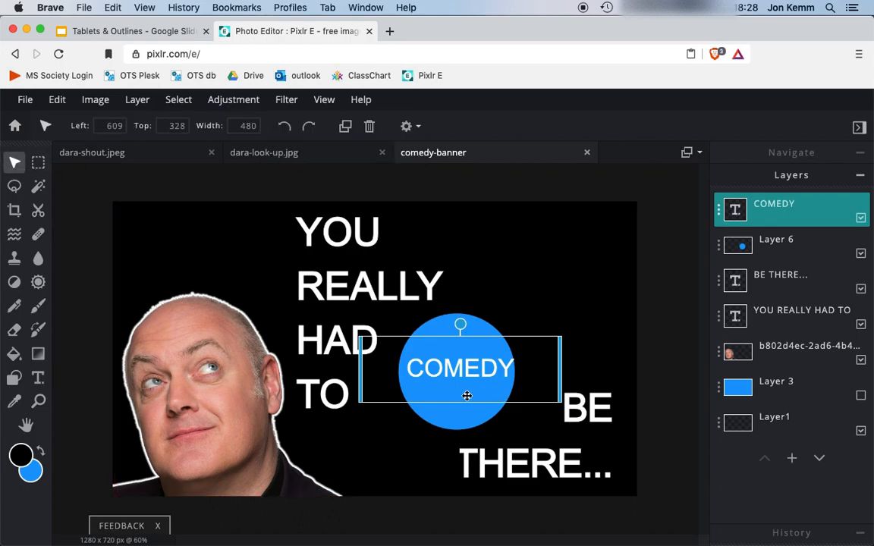
{"action": "left_click_drag", "start_coordinate": [448, 381], "coordinate": [451, 370]}
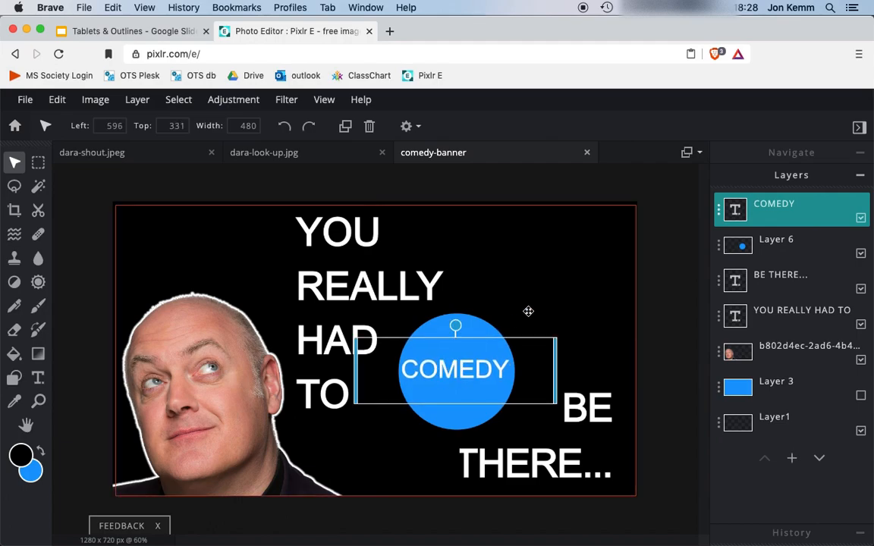
{"action": "left_click", "coordinate": [687, 324]}
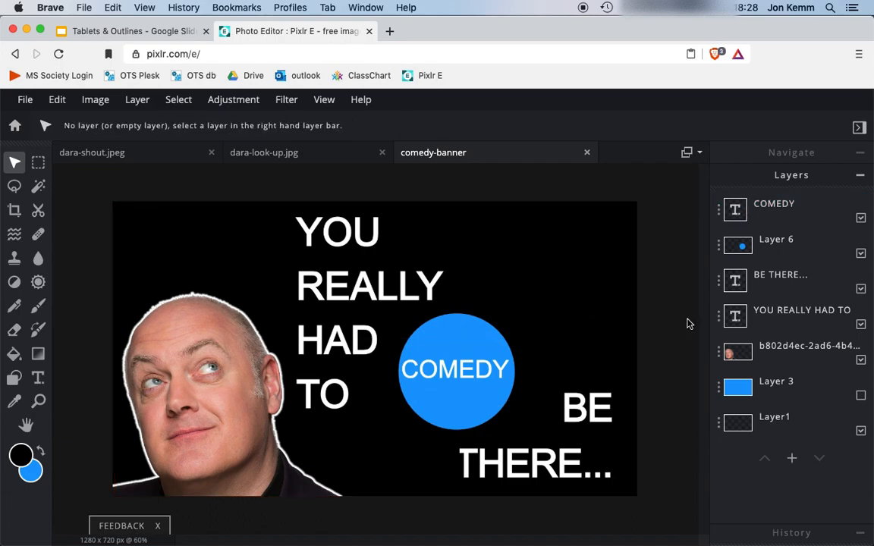
- Add a new empty layer above the "COMEDY" text layer
{"action": "left_click", "coordinate": [793, 457]}
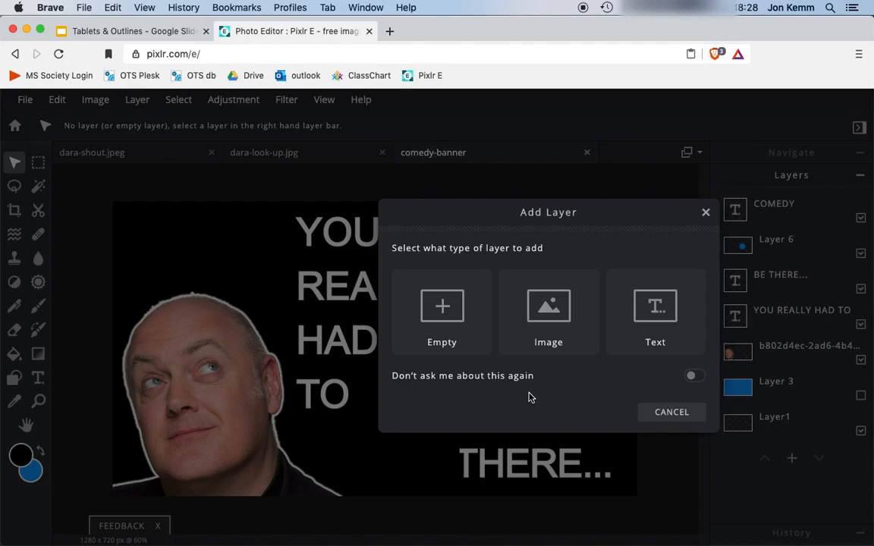
{"action": "left_click", "coordinate": [447, 310]}
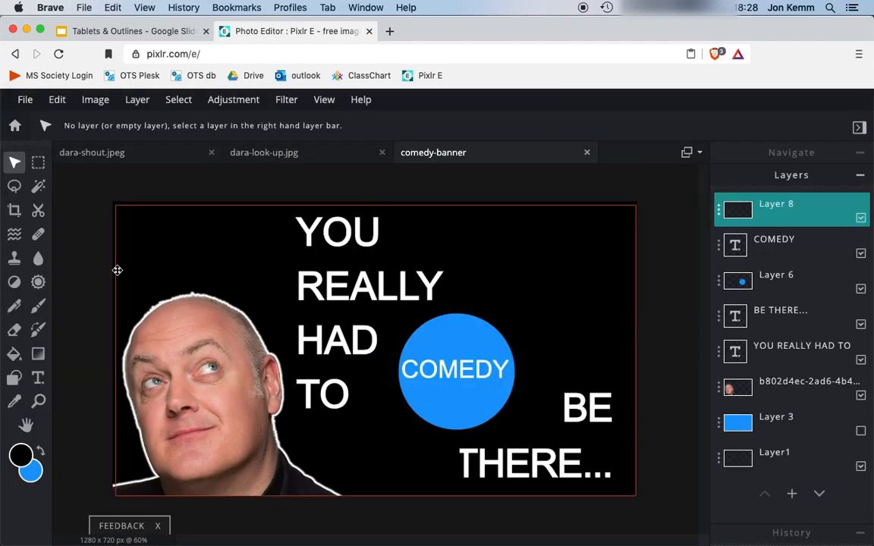
{"action": "left_click_drag", "start_coordinate": [113, 271], "coordinate": [82, 316]}
- Set the fill colour to red (#FF0004) and draw a filled rectangle over the area above the comedian's head on Layer 8
{"action": "left_click", "coordinate": [14, 379]}
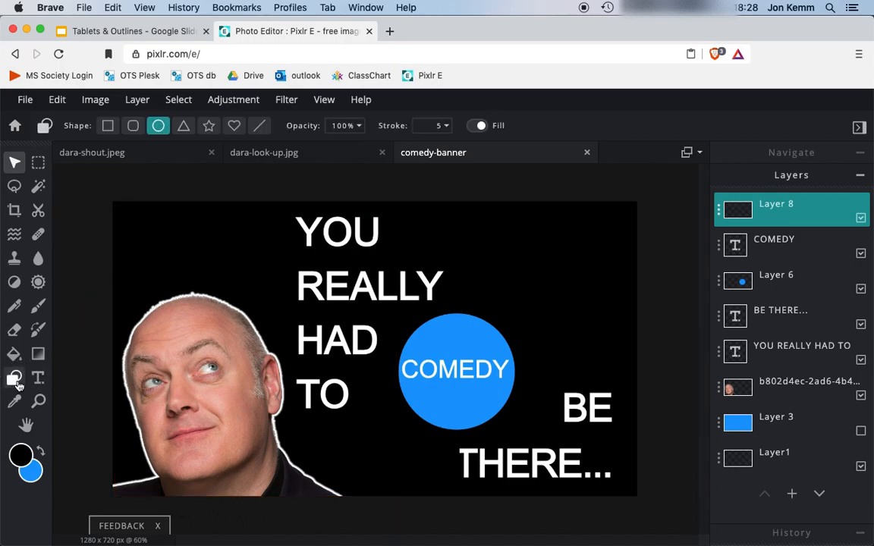
{"action": "left_click", "coordinate": [109, 126]}
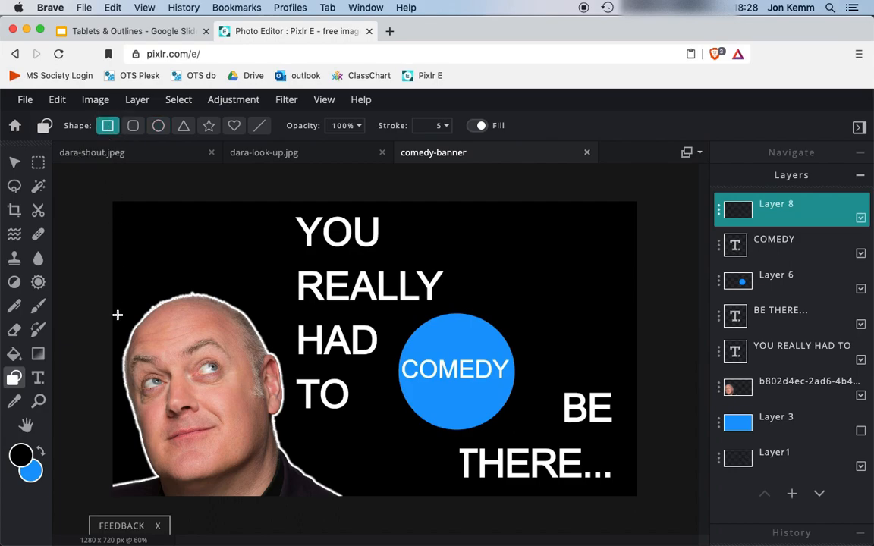
{"action": "left_click", "coordinate": [32, 473]}
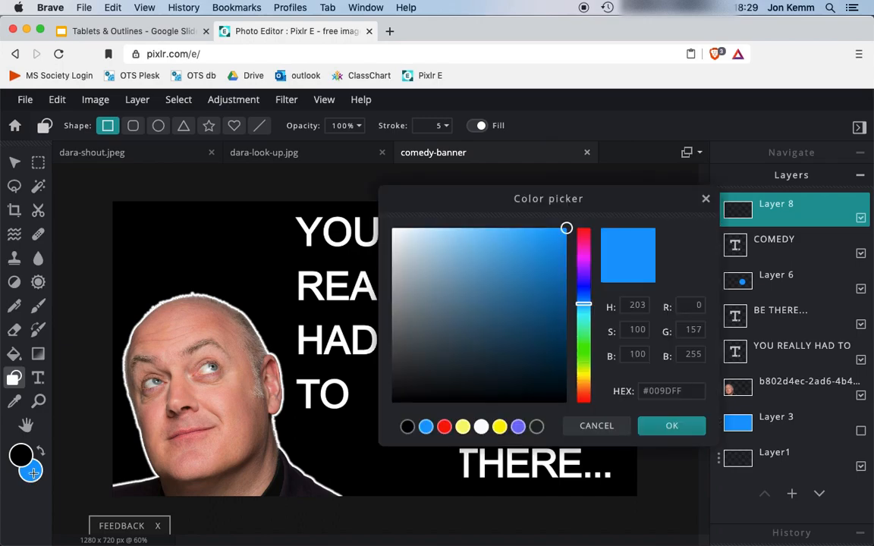
{"action": "left_click", "coordinate": [585, 227]}
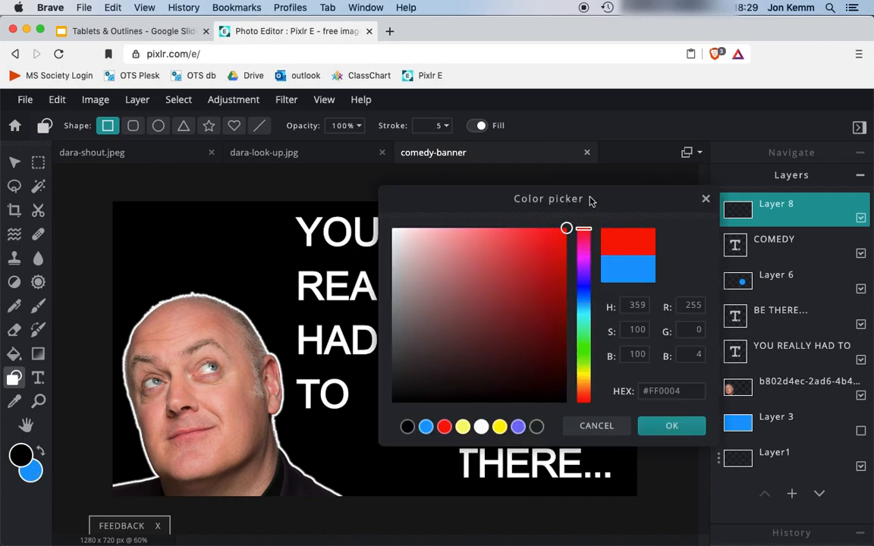
{"action": "left_click", "coordinate": [690, 426]}
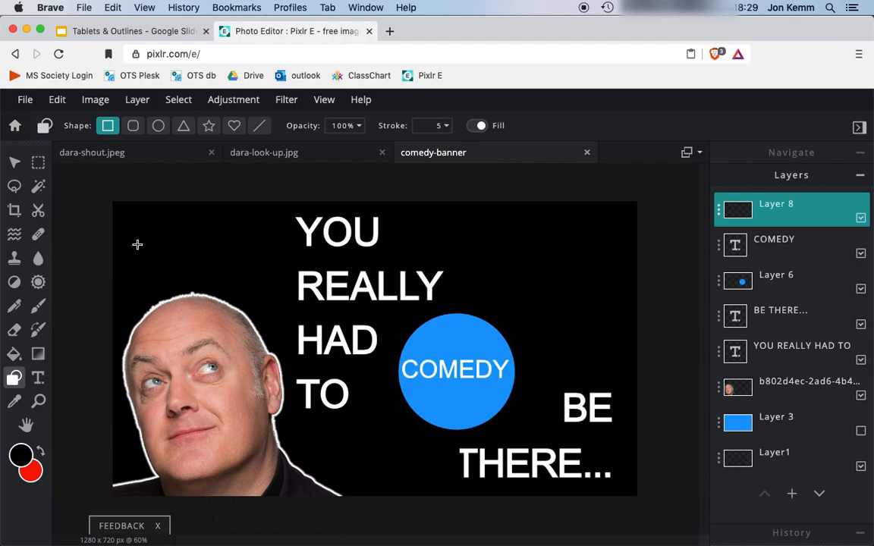
{"action": "left_click_drag", "start_coordinate": [113, 213], "coordinate": [276, 329]}
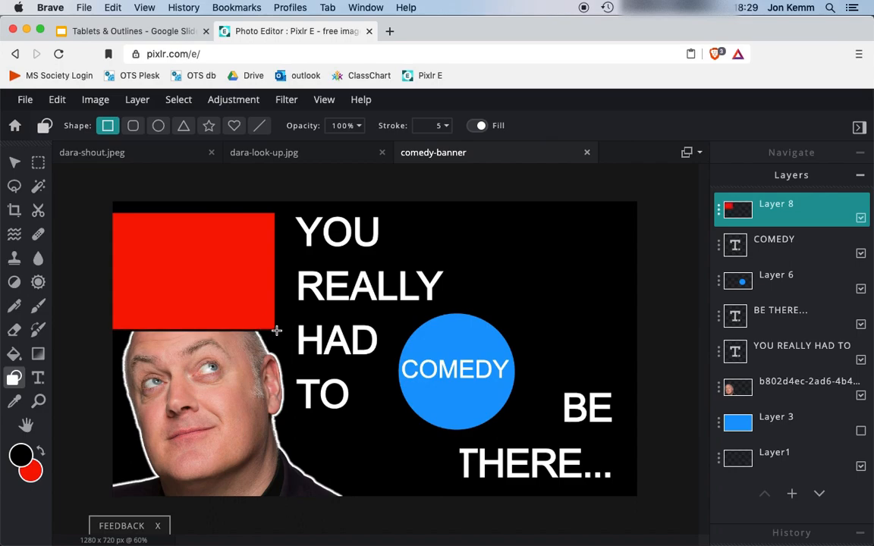
- Change the fill colour to pale yellow (#FDFF70) and draw a wide rectangle overlapping the upper right of the blue circle
{"action": "left_click", "coordinate": [31, 471]}
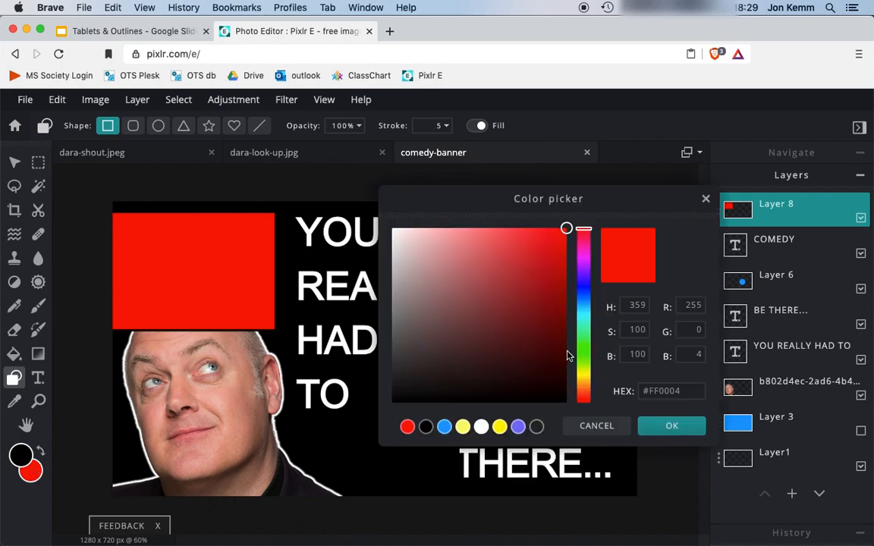
{"action": "left_click", "coordinate": [582, 371]}
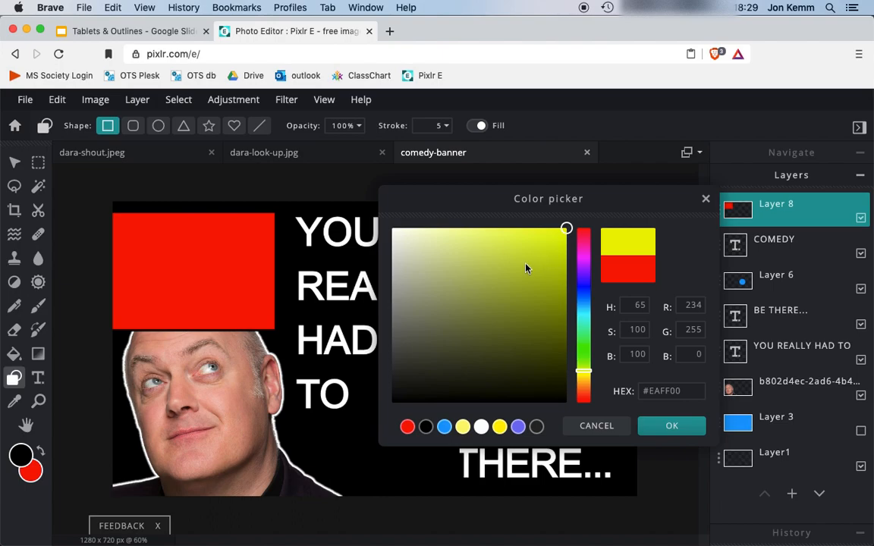
{"action": "left_click", "coordinate": [463, 434]}
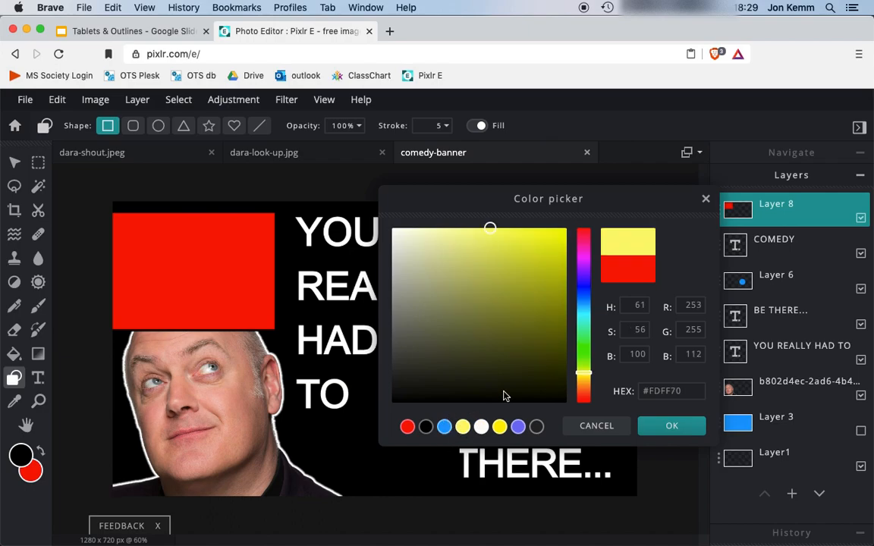
{"action": "left_click", "coordinate": [675, 426]}
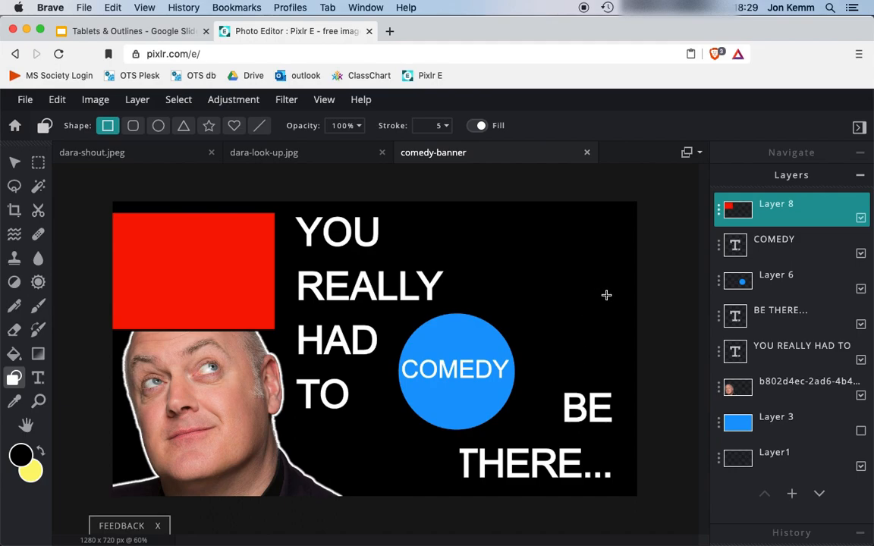
{"action": "mouse_move", "coordinate": [611, 278]}
{"action": "left_mouse_down"}
{"action": "mouse_move", "coordinate": [504, 334]}
{"action": "mouse_move", "coordinate": [445, 335]}
{"action": "mouse_move", "coordinate": [457, 334]}
{"action": "left_mouse_up"}
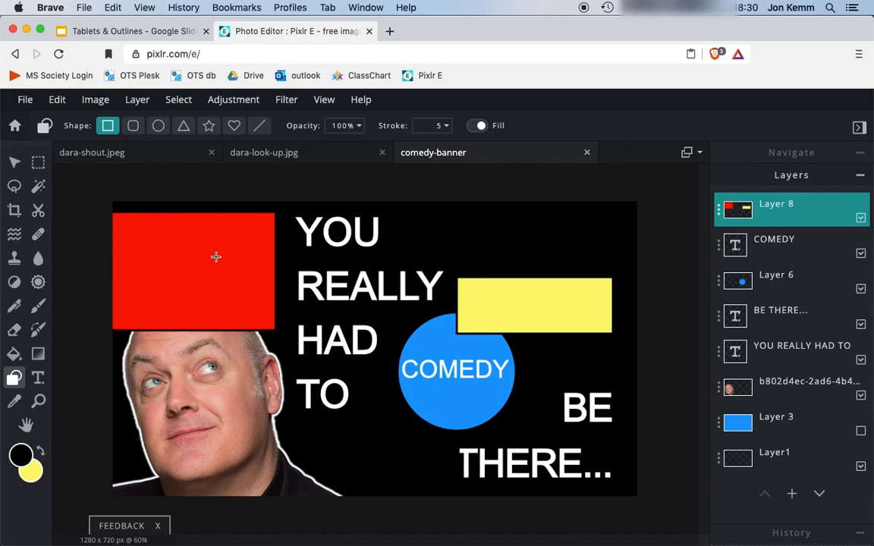
- Blur the rectangles on Layer 8 by an amount of 38 and move the layer directly below the comedian cut-out layer
{"action": "left_click", "coordinate": [290, 104]}
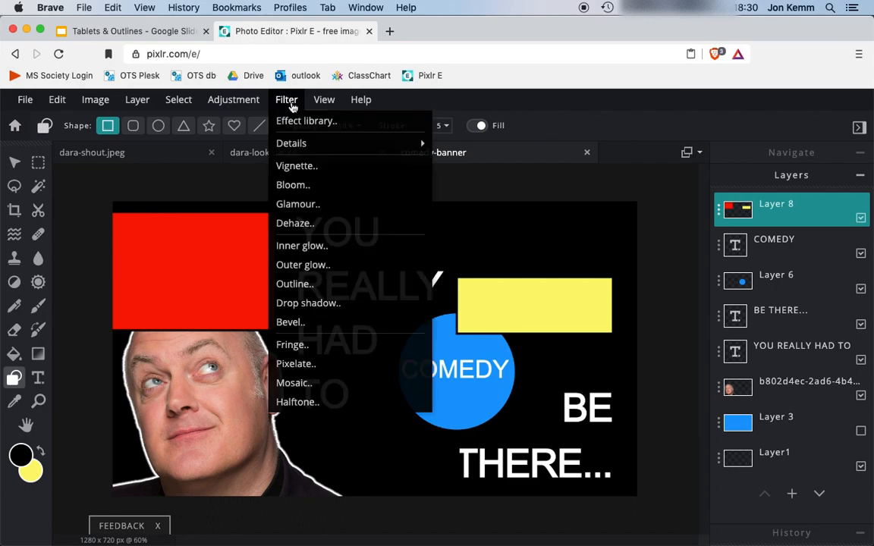
{"action": "mouse_move", "coordinate": [307, 142]}
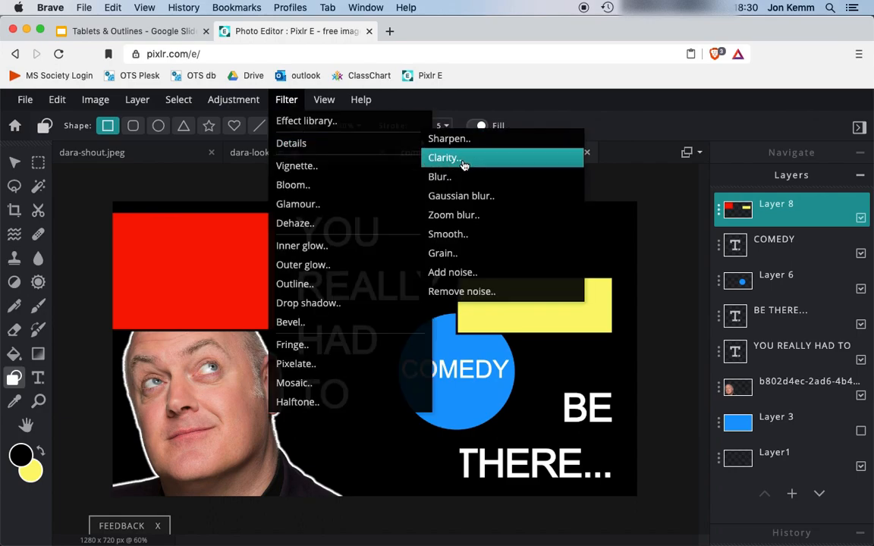
{"action": "left_click", "coordinate": [443, 176]}
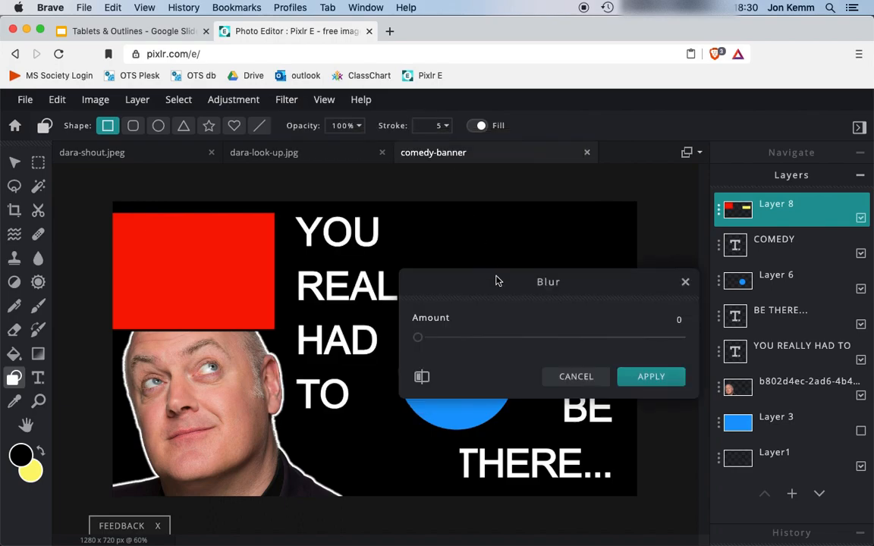
{"action": "left_click_drag", "start_coordinate": [419, 339], "coordinate": [516, 343]}
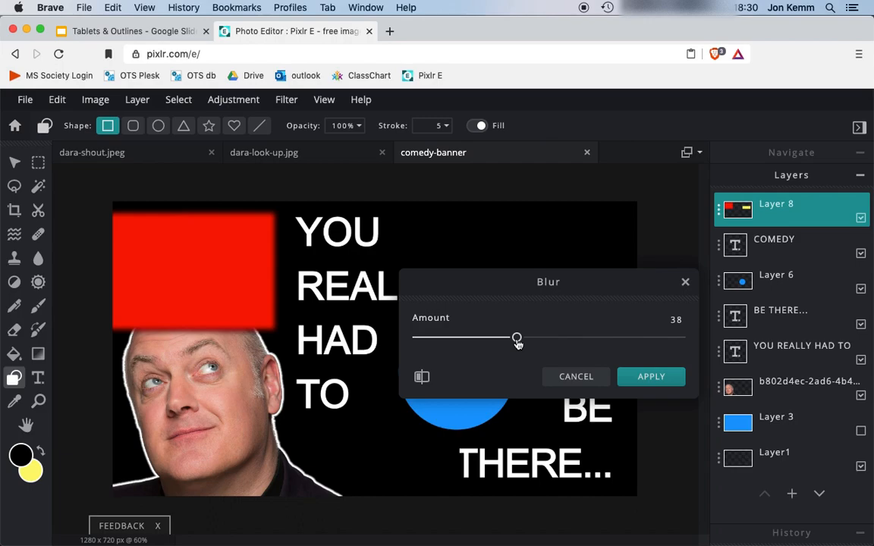
{"action": "left_click", "coordinate": [650, 377]}
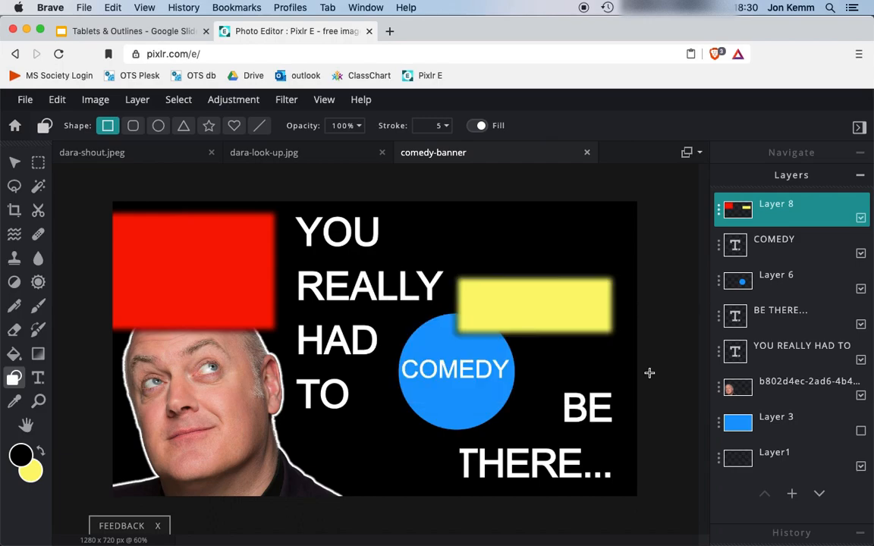
{"action": "left_click_drag", "start_coordinate": [781, 212], "coordinate": [784, 393]}
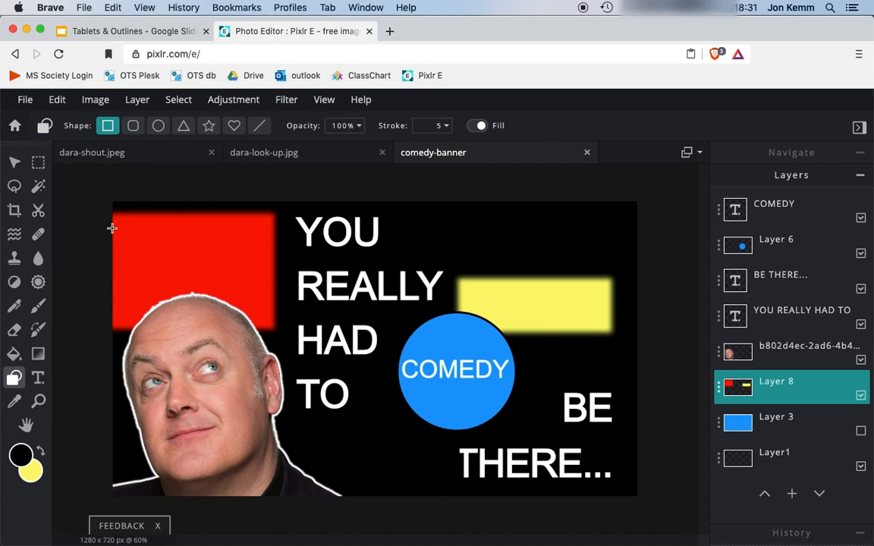
- Save the banner as a high-quality JPG named comedy-banner (1) in the comedy_show folder
{"action": "left_click", "coordinate": [26, 99]}
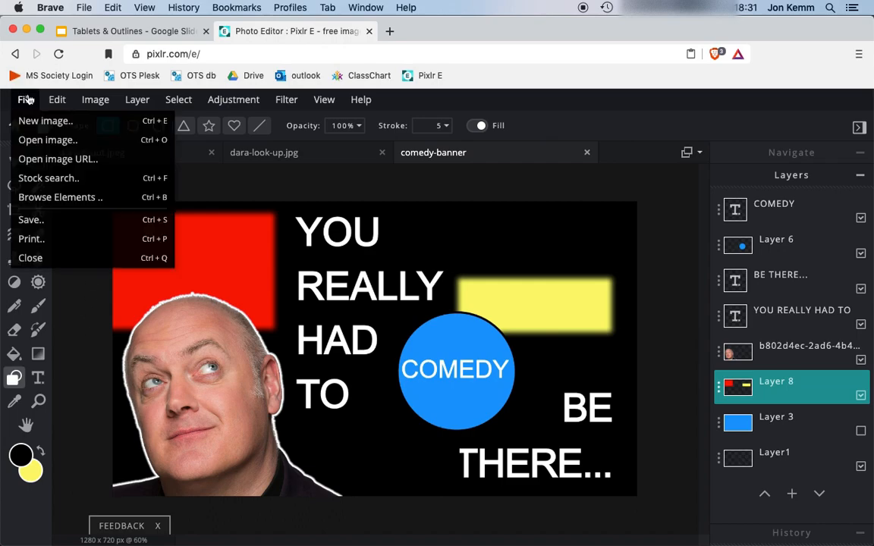
{"action": "left_click", "coordinate": [48, 219]}
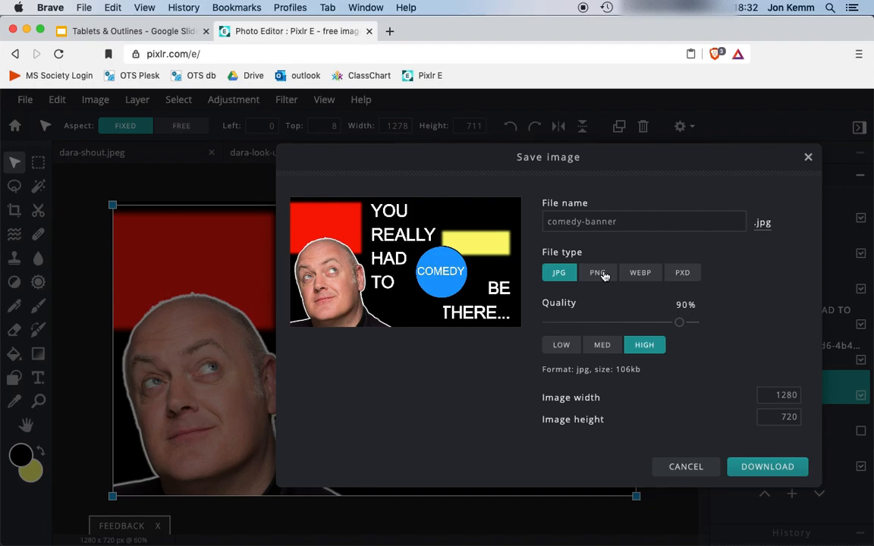
{"action": "left_click", "coordinate": [761, 469]}
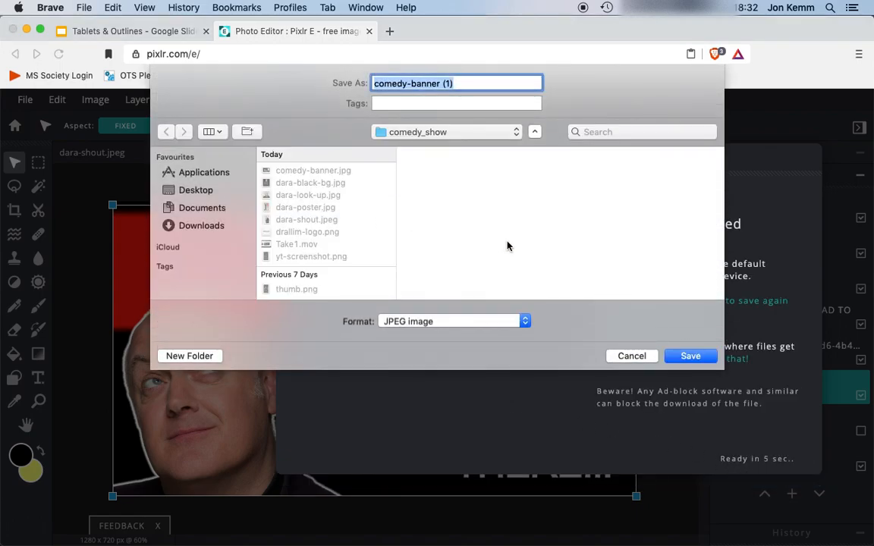
{"action": "left_click", "coordinate": [690, 357]}
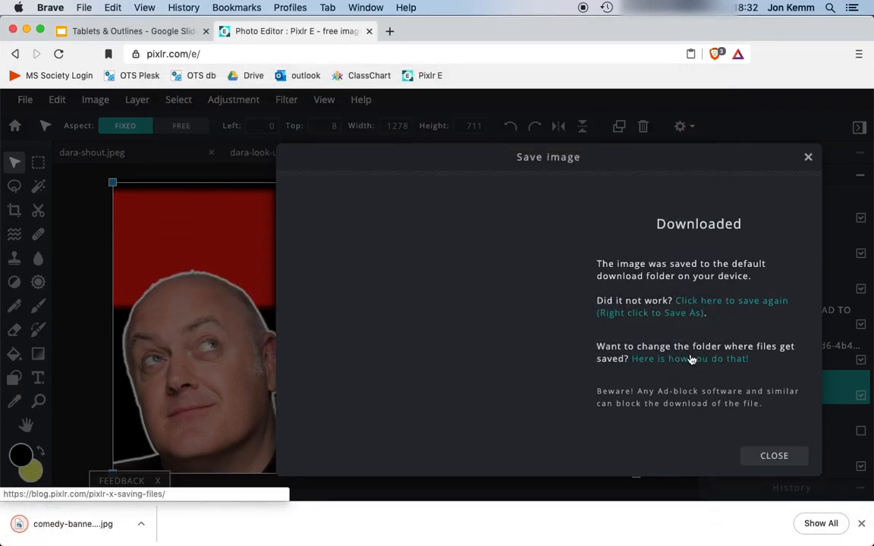
{"action": "left_click", "coordinate": [763, 455]}
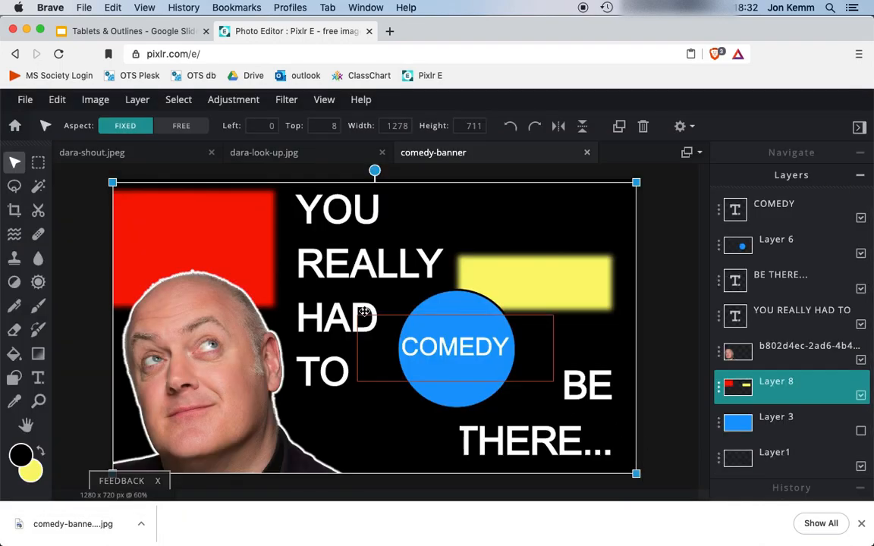
- Save the banner also as a PXD file named comedy-banner (1) in the comedy_show folder and dismiss the download notices
{"action": "left_click", "coordinate": [26, 100]}
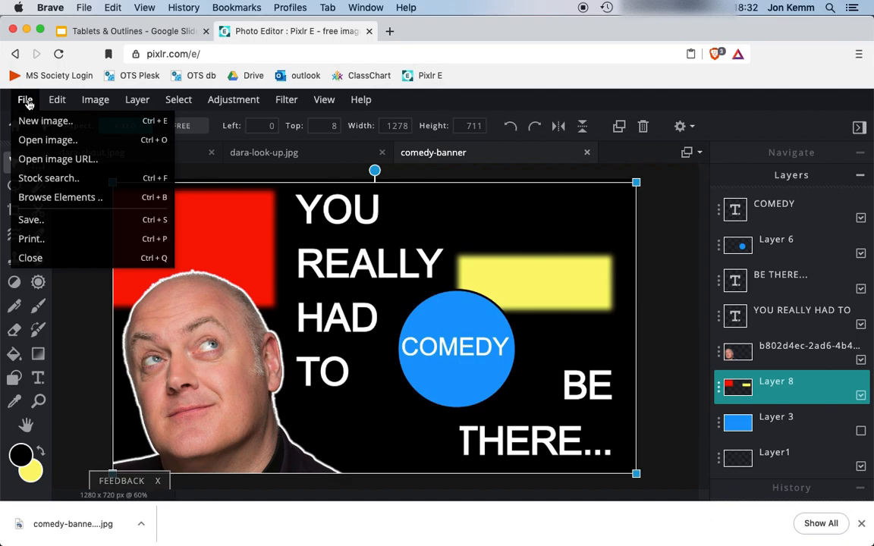
{"action": "left_click", "coordinate": [51, 220]}
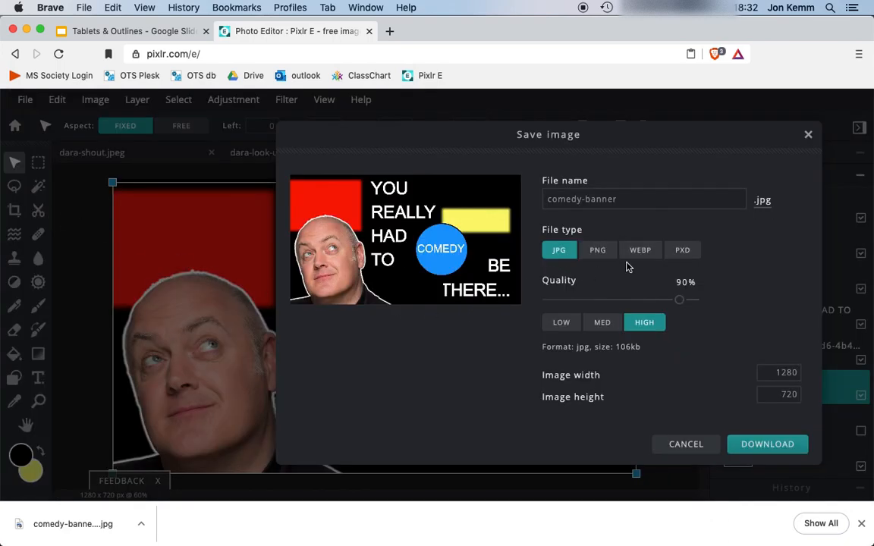
{"action": "left_click", "coordinate": [685, 251]}
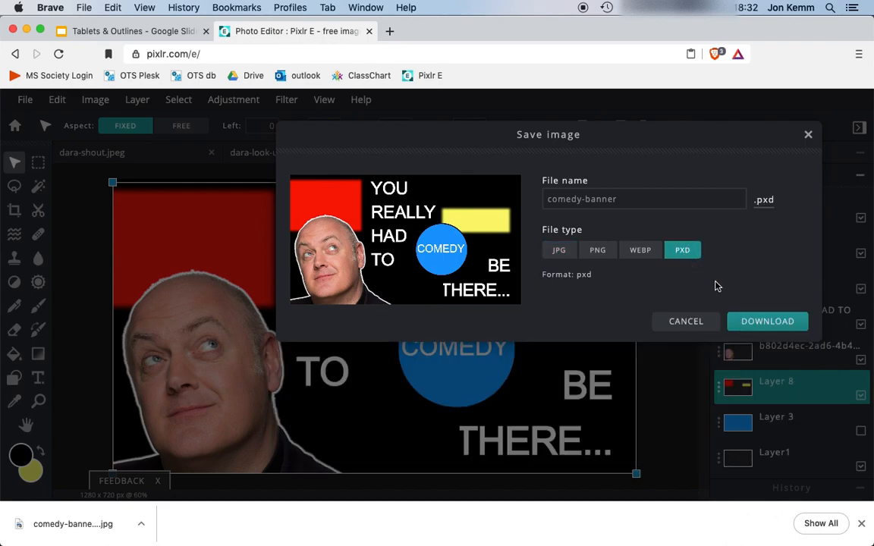
{"action": "left_click", "coordinate": [771, 322]}
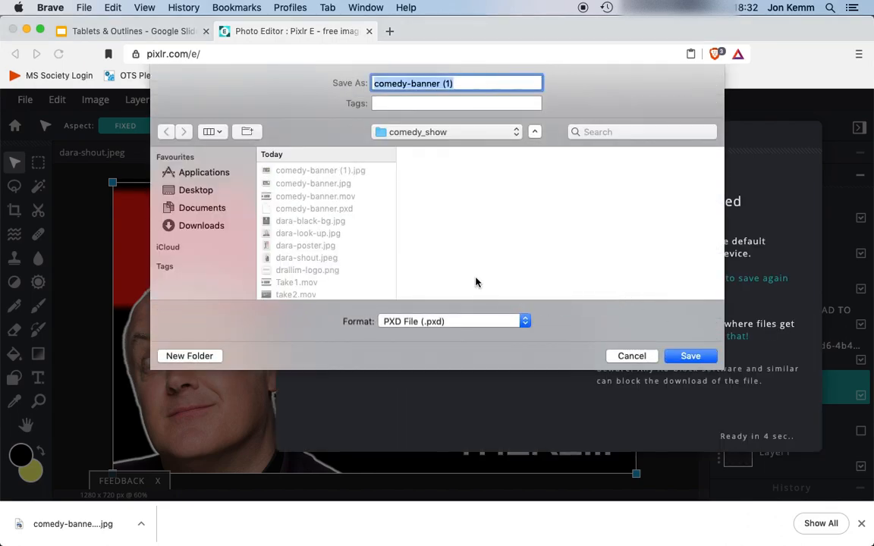
{"action": "left_click", "coordinate": [680, 363]}
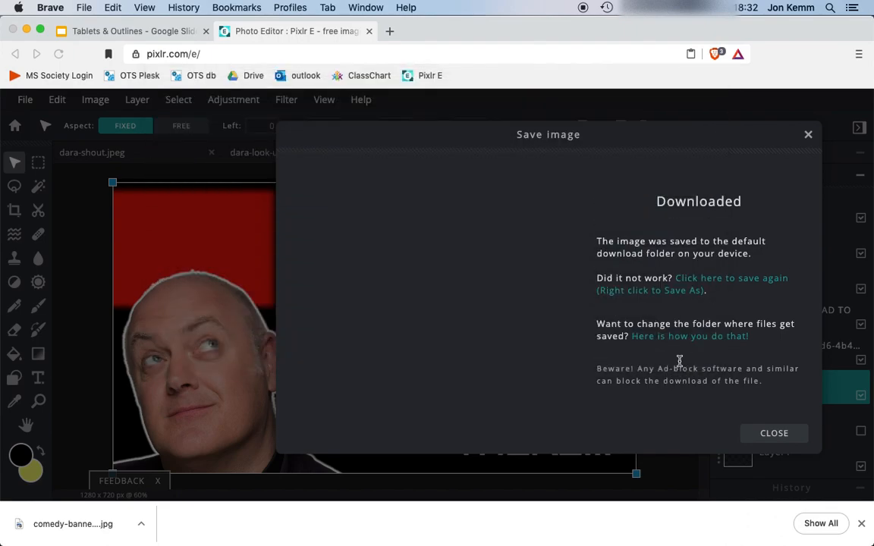
{"action": "left_click", "coordinate": [772, 434]}
{"action": "left_click", "coordinate": [861, 523]}
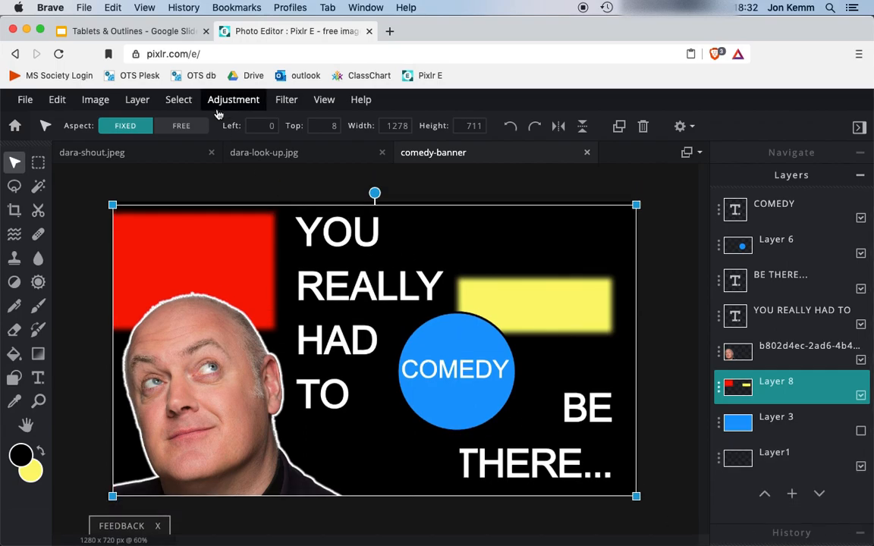
- Switch to the "Tablets & Outlines" Google Slides deck, present it and advance to the "In this tutorial I will" slide
{"action": "left_click", "coordinate": [165, 31]}
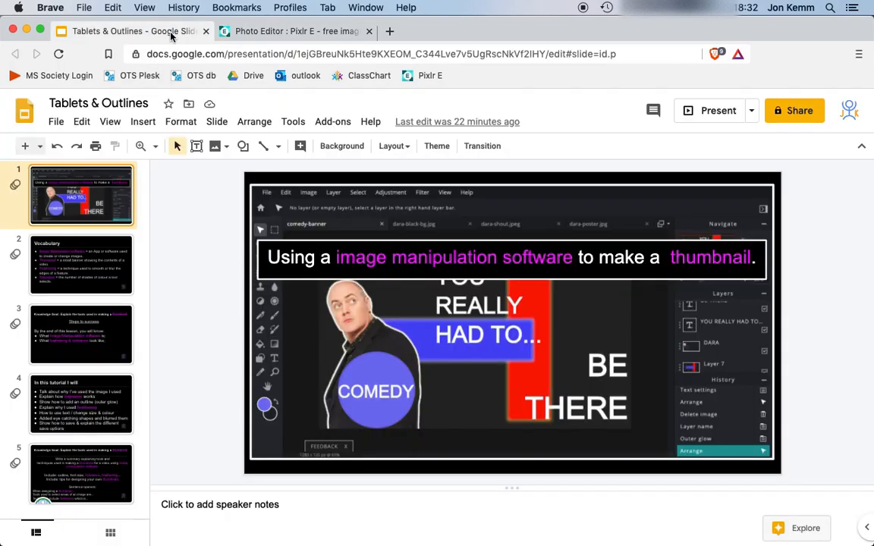
{"action": "left_click", "coordinate": [718, 112]}
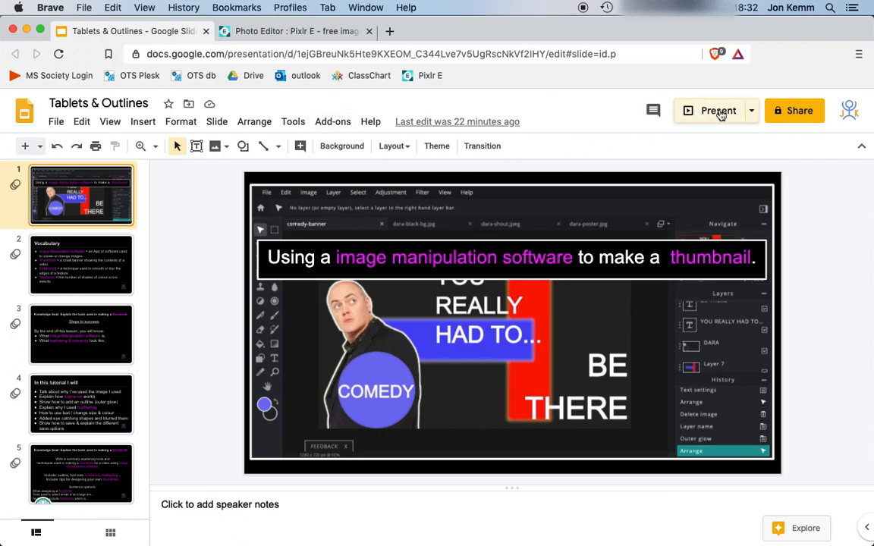
{"action": "key", "text": "Right"}
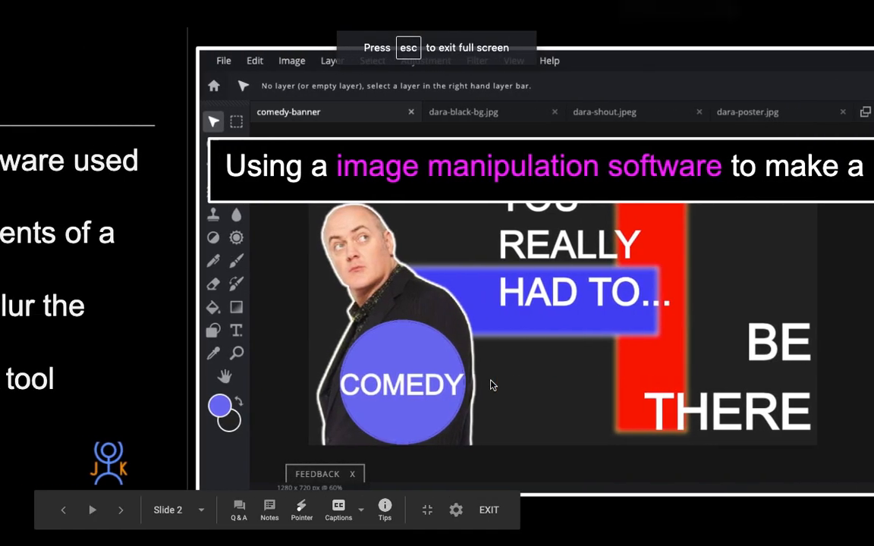
{"action": "key", "text": "Right"}
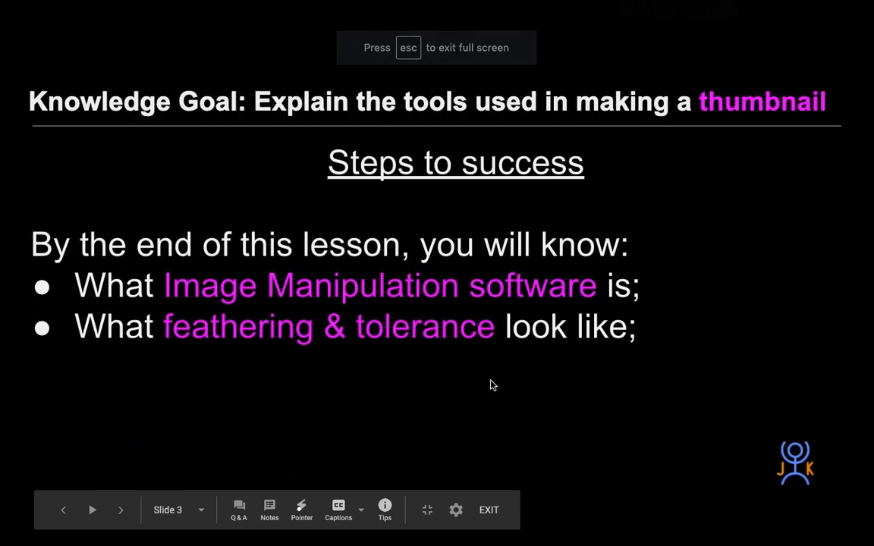
{"action": "key", "text": "Right"}
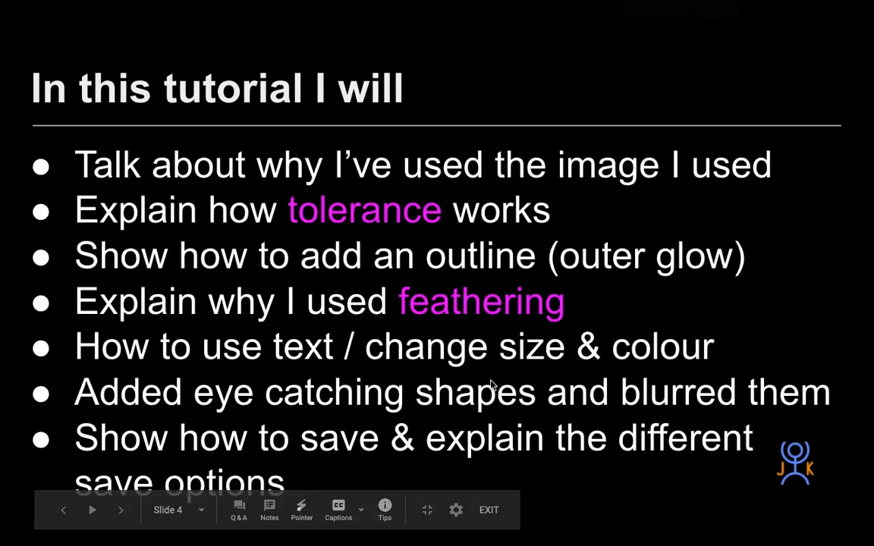